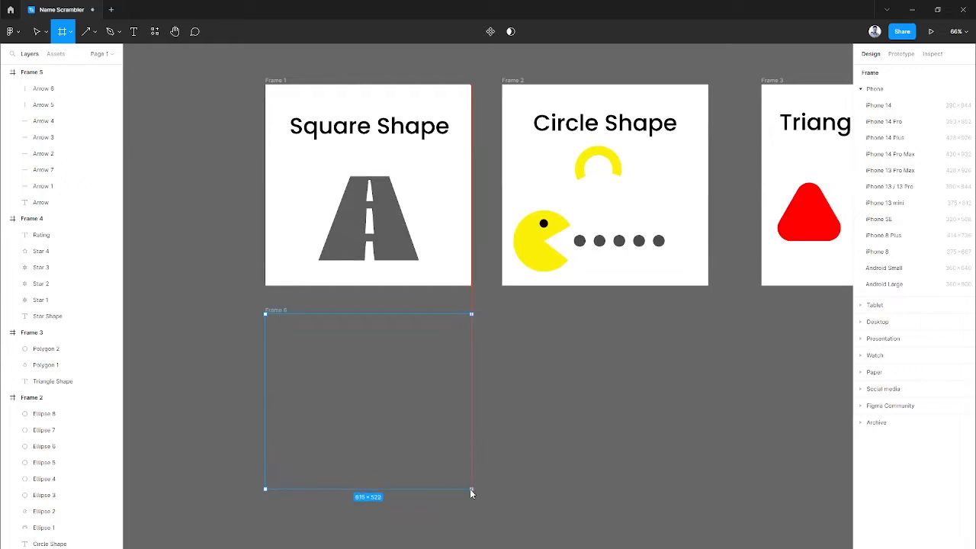
Draw a square about 299 × 299 in the empty frame below the Square Shape frame.
left_click(93, 32)
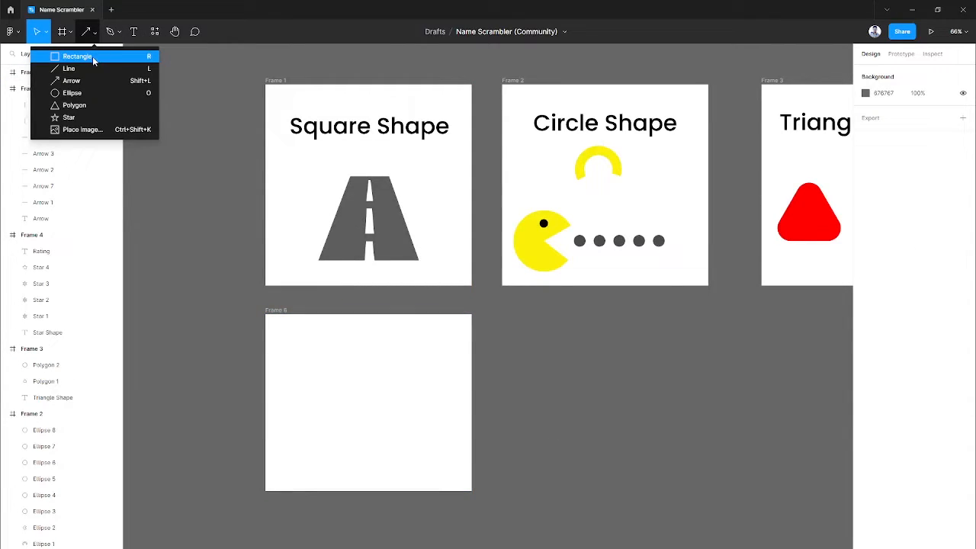
left_click(77, 57)
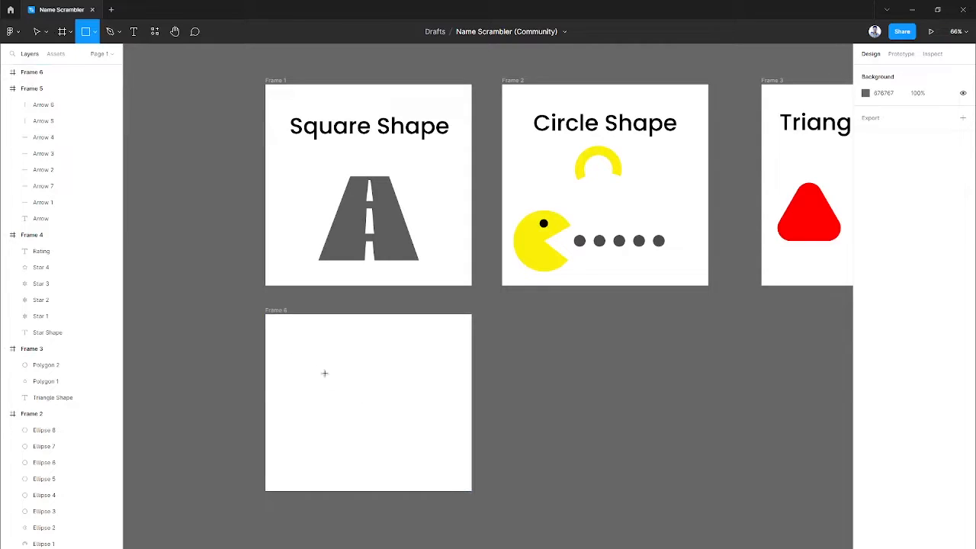
left_click_drag(318, 359, 418, 459)
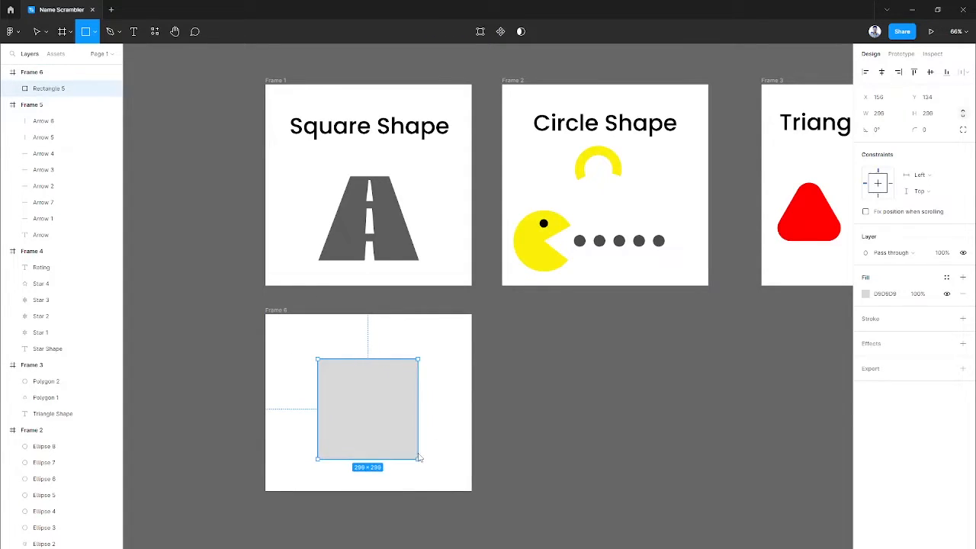
left_click(499, 425)
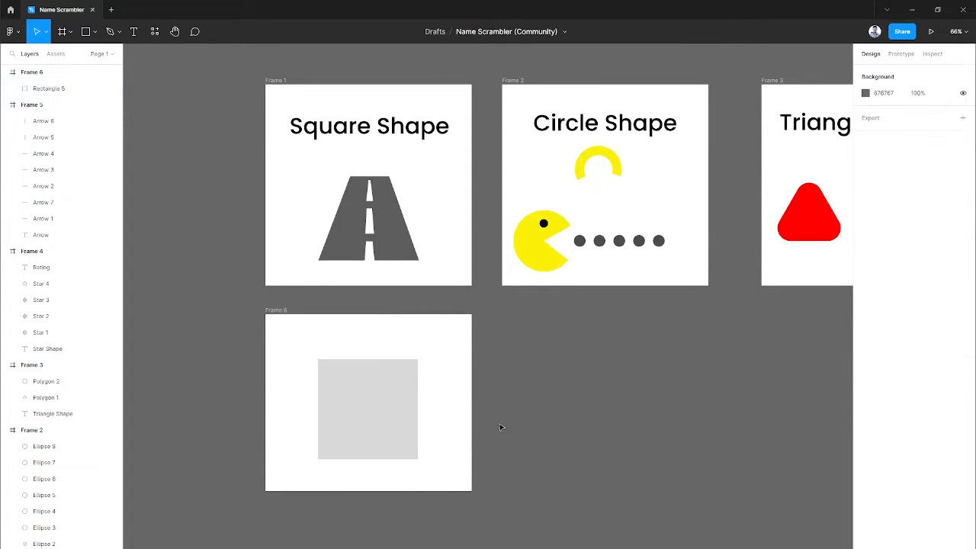
Extend the new frame downward to a height of about 695 and move the grey square lower, centred horizontally.
left_click(288, 328)
left_click_drag(416, 489, 412, 546)
left_click(534, 488)
scroll(512, 451, "down", 1)
left_click(357, 406)
left_click(357, 406)
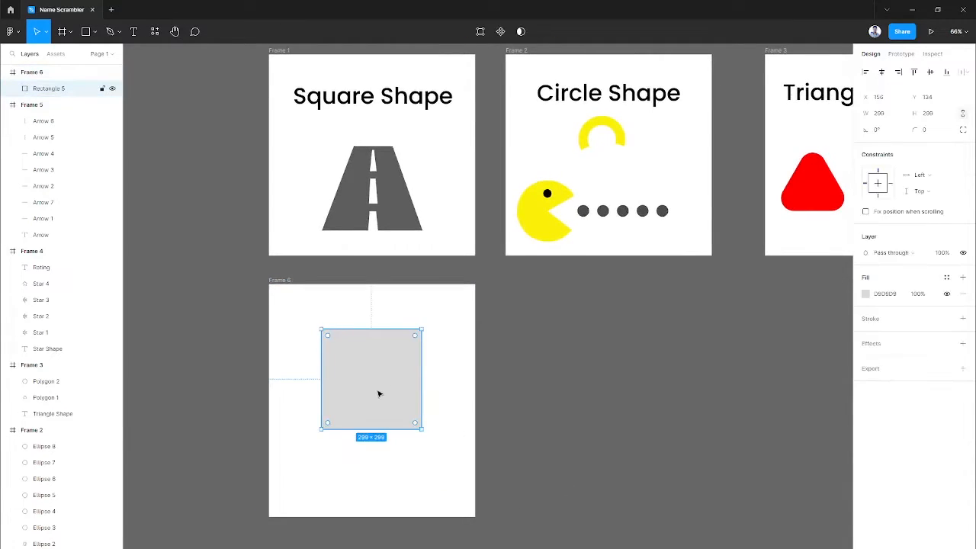
left_click_drag(377, 392, 376, 427)
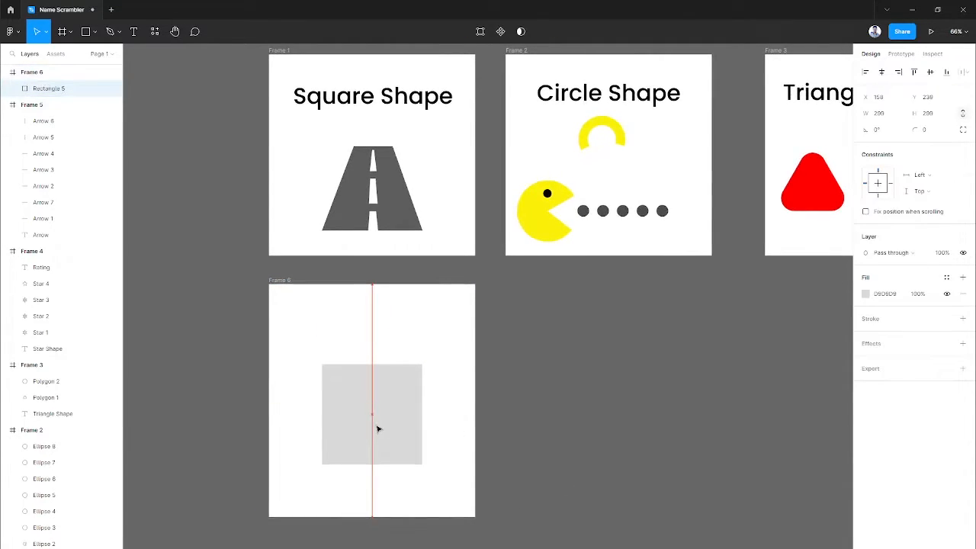
Reshape the grey square into a tall trapezoid by narrowing and raising its top corners and spreading its bottom corners.
double_click(405, 389)
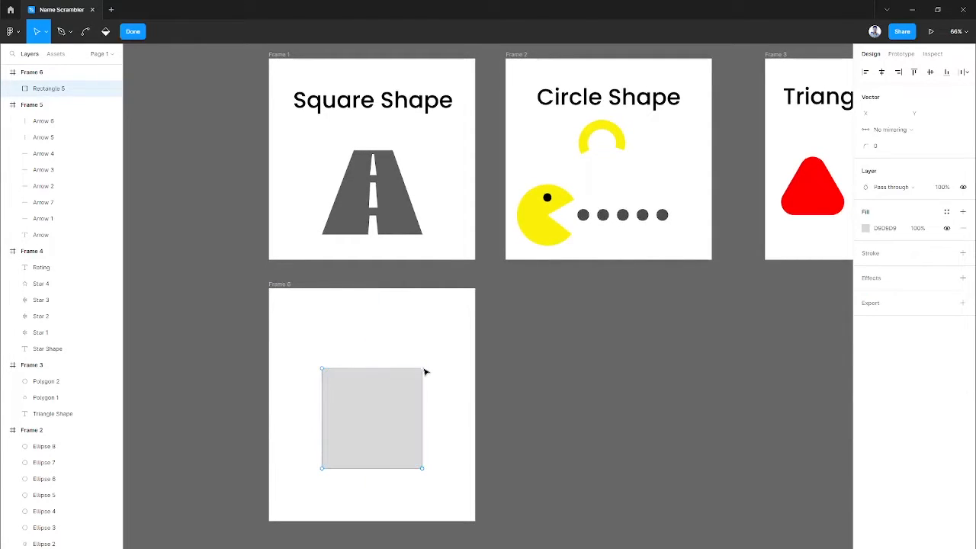
left_click_drag(419, 371, 390, 370)
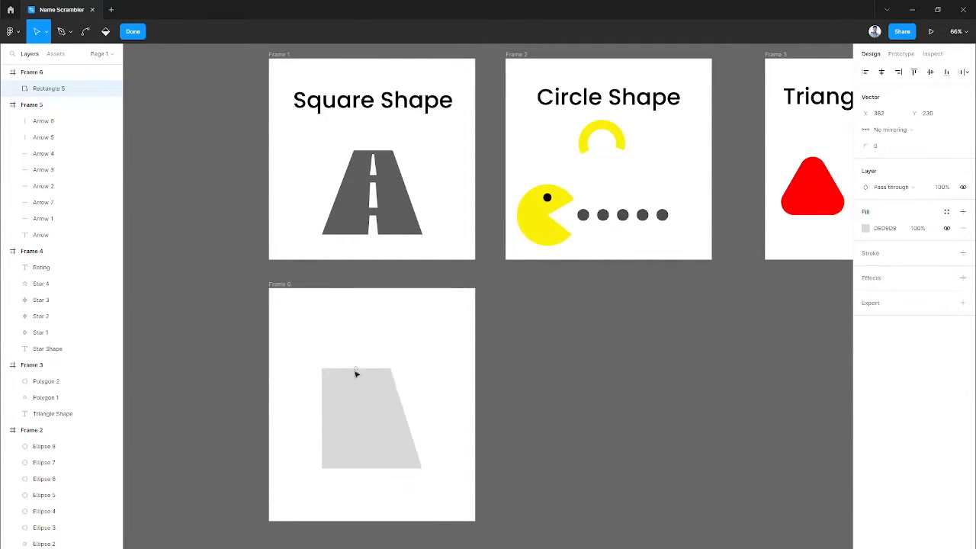
left_click_drag(326, 372, 344, 371)
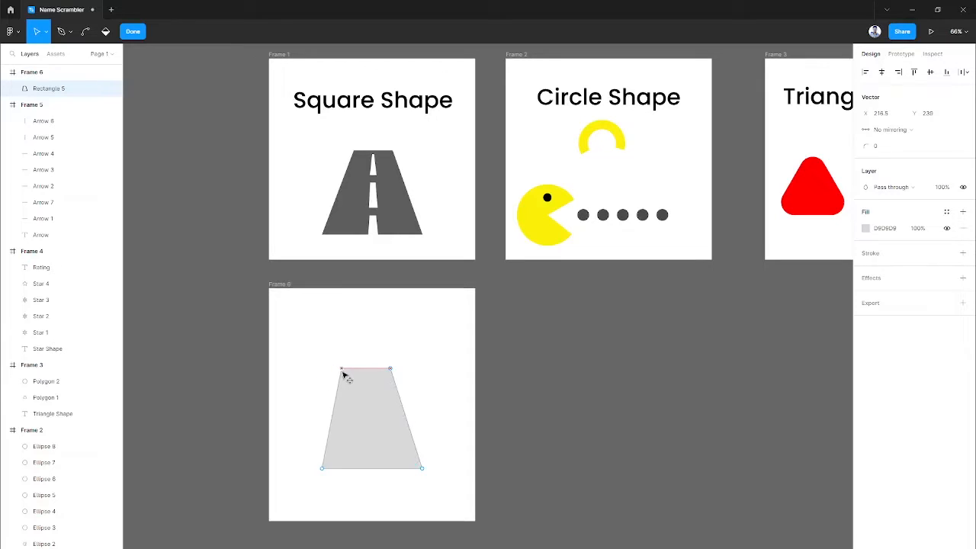
left_click_drag(419, 468, 435, 473)
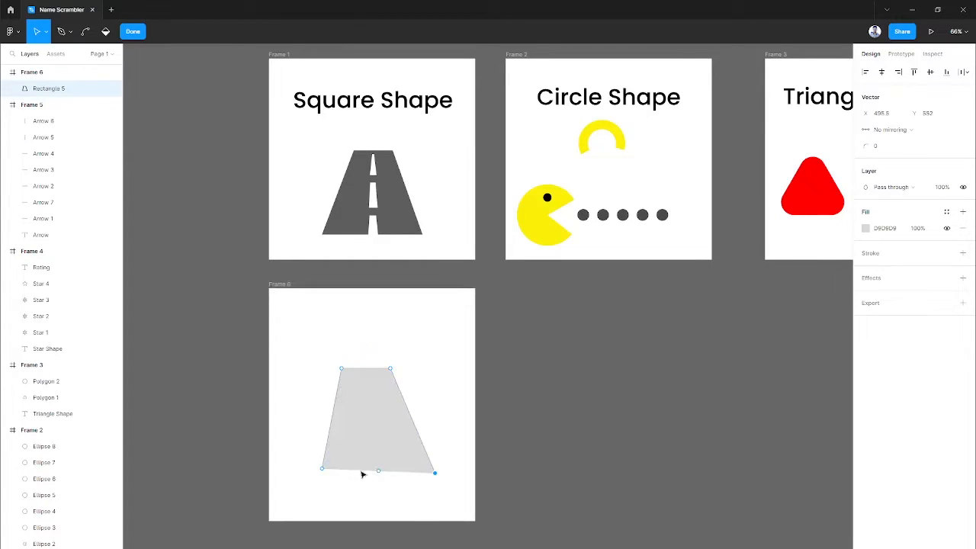
left_click_drag(323, 473, 305, 478)
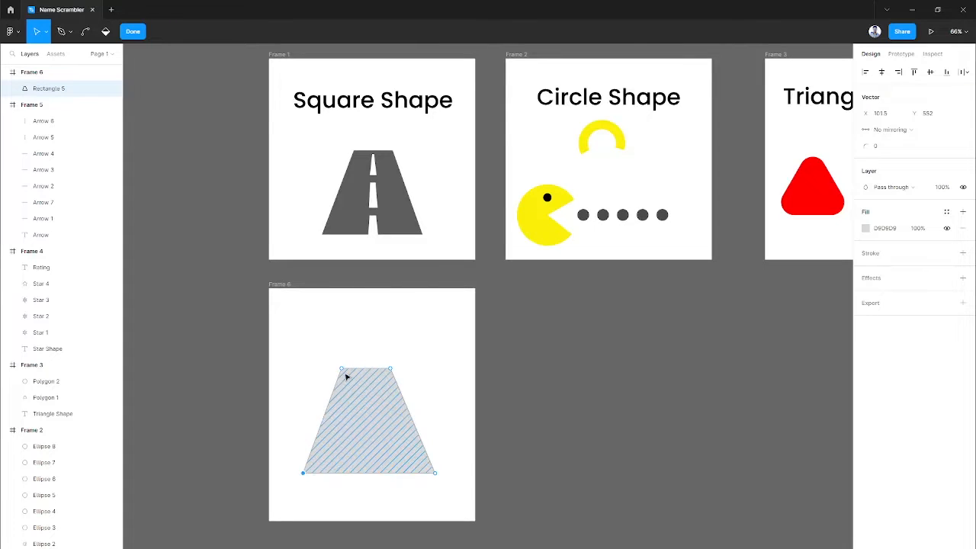
left_click_drag(344, 372, 353, 336)
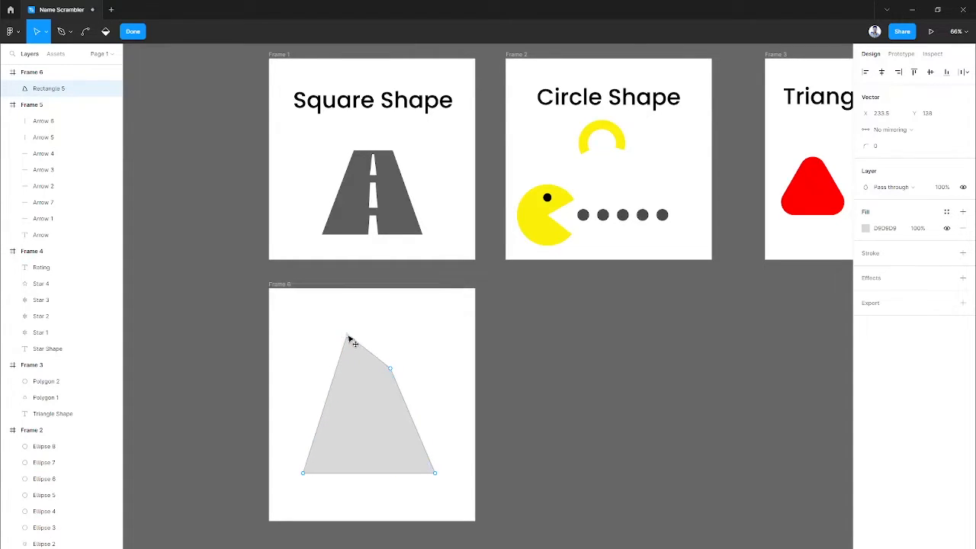
left_click_drag(393, 372, 396, 341)
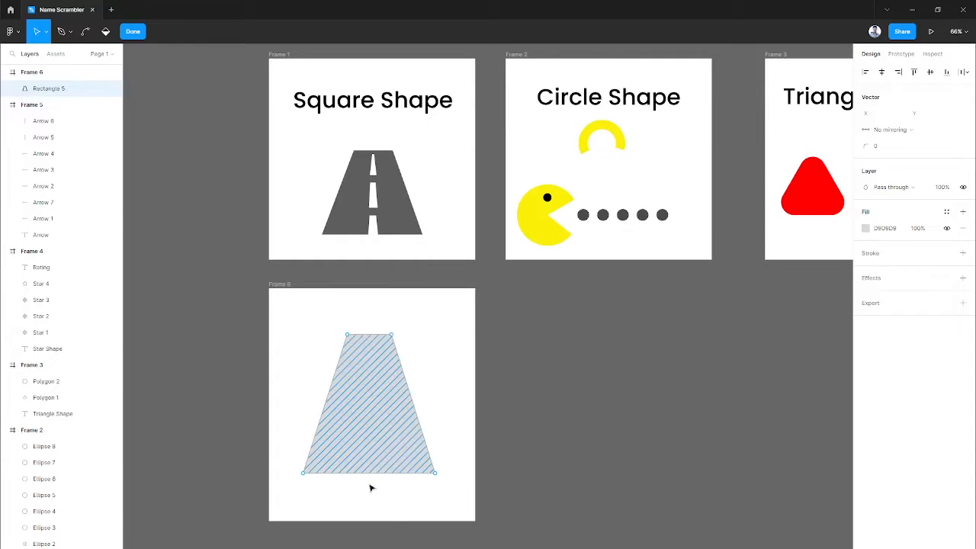
Stretch the trapezoid's bottom edge down to a height of about 485 and centre the shape horizontally in the frame.
key("Escape")
left_click_drag(370, 480, 370, 504)
left_click_drag(368, 451, 373, 451)
left_click(492, 418)
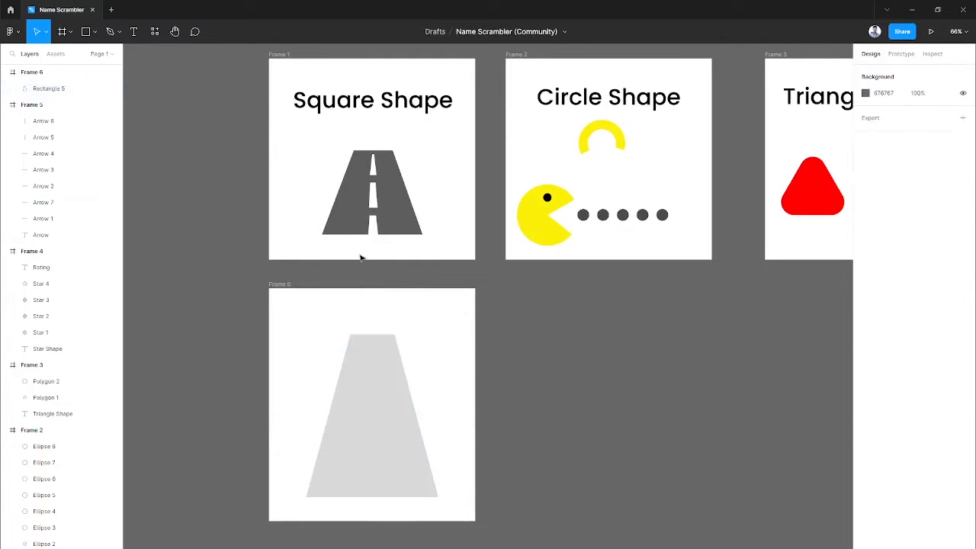
Draw a narrow rectangle about 38 × 166 near the trapezoid's top, centre it, and fill it with white (FFFFFF).
left_click(88, 31)
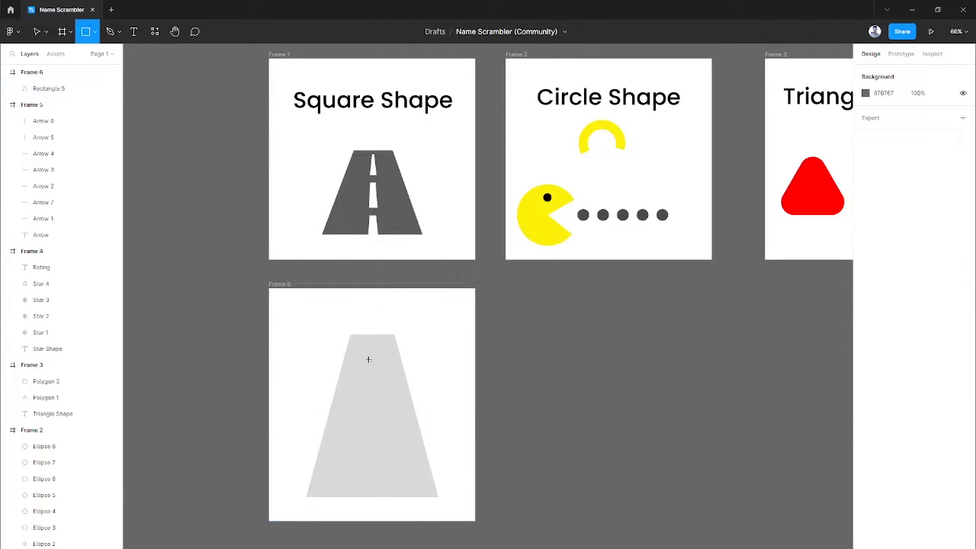
left_click_drag(362, 336, 381, 420)
left_click_drag(371, 373, 374, 380)
left_click(866, 294)
left_click_drag(787, 337, 691, 289)
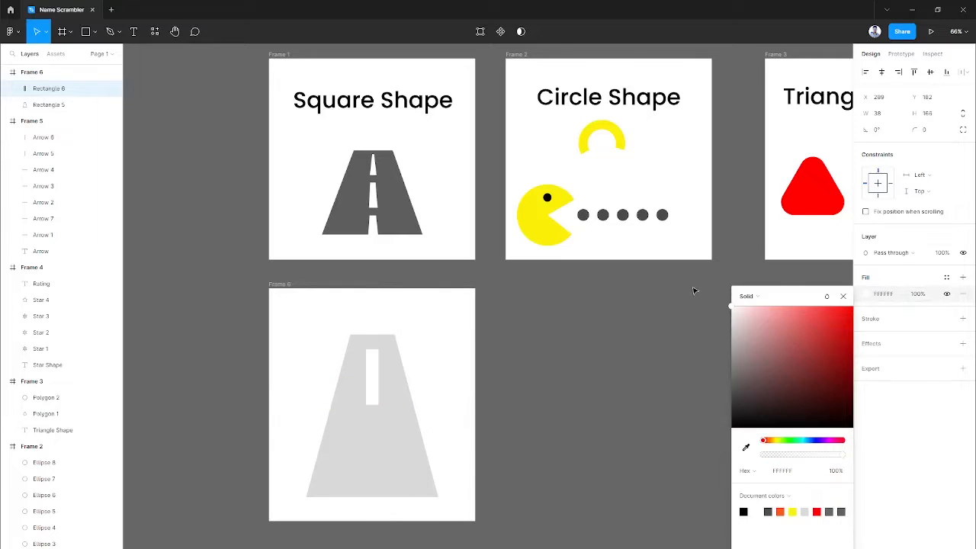
Fill the trapezoid road shape with dark grey 282828.
left_click(412, 458)
left_click(866, 293)
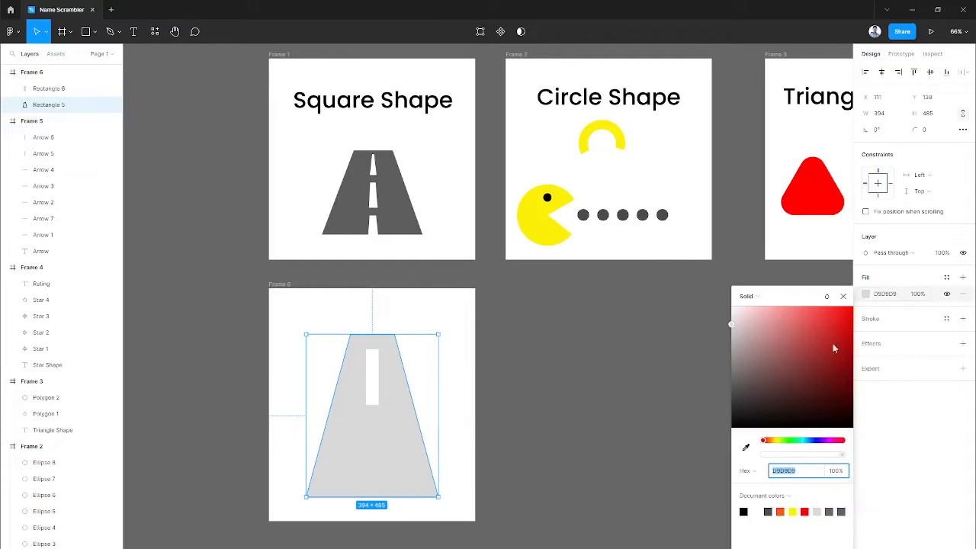
left_click_drag(833, 343, 732, 420)
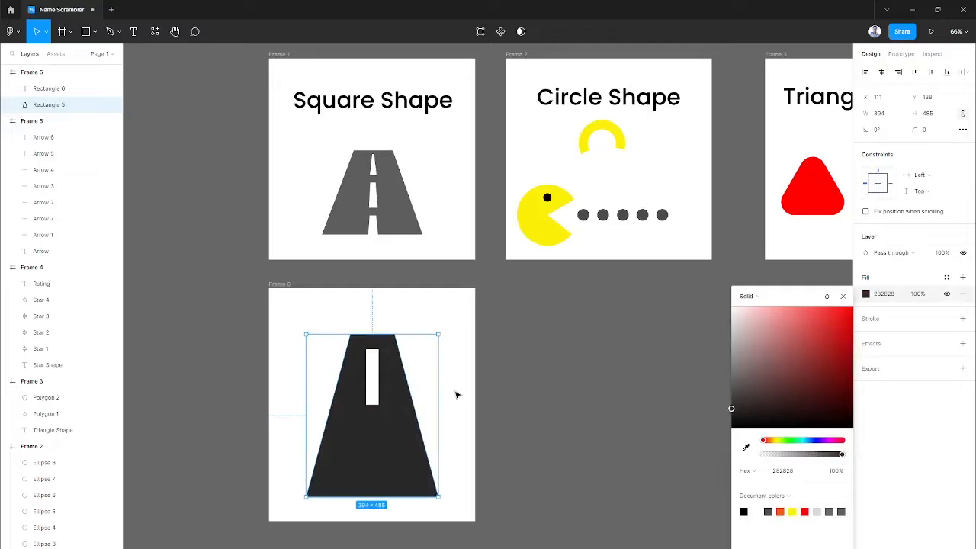
left_click(457, 394)
Taper the white stripe by moving its two top corners inward.
left_click(371, 382)
scroll(379, 351, "up", 3)
scroll(377, 350, "up", 2)
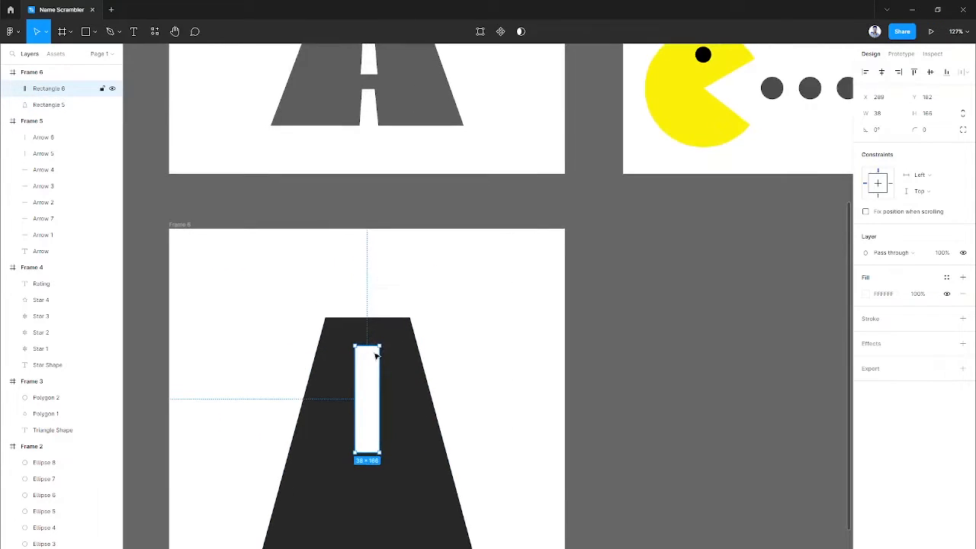
double_click(374, 354)
left_click_drag(380, 347, 360, 346)
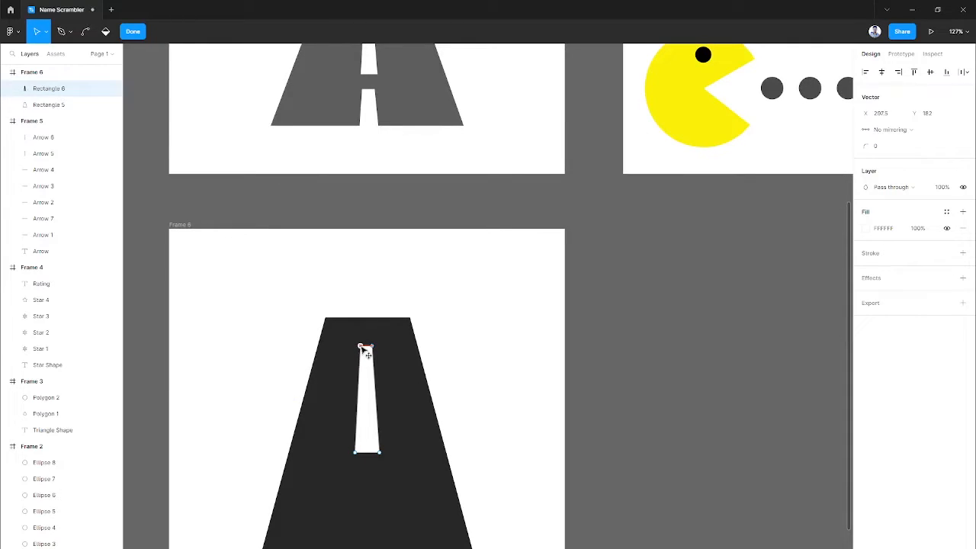
left_click(373, 347)
key("Escape")
Duplicate the tapered stripe directly below itself and widen the copy's top edge slightly.
scroll(491, 399, "down", 3)
left_click_drag(392, 311, 385, 442)
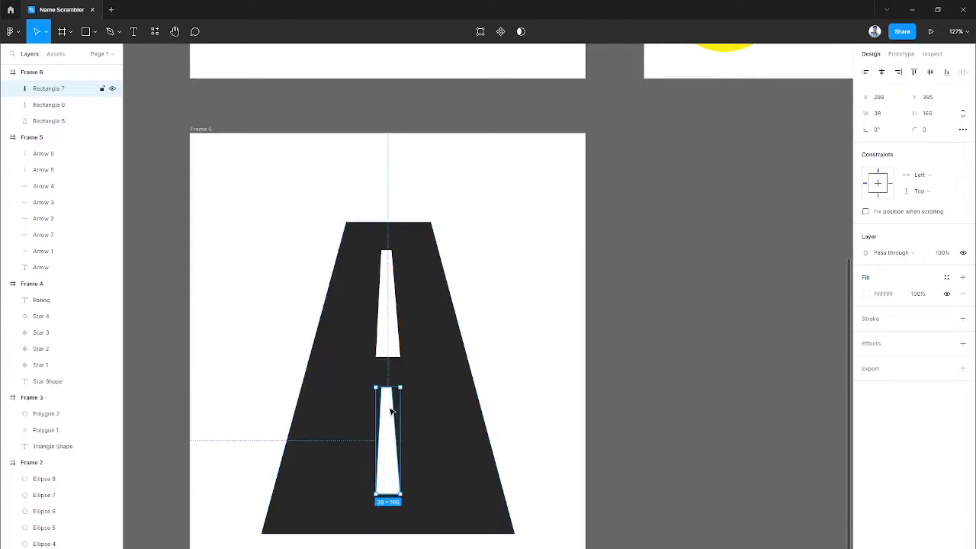
double_click(390, 412)
left_click_drag(394, 388, 398, 390)
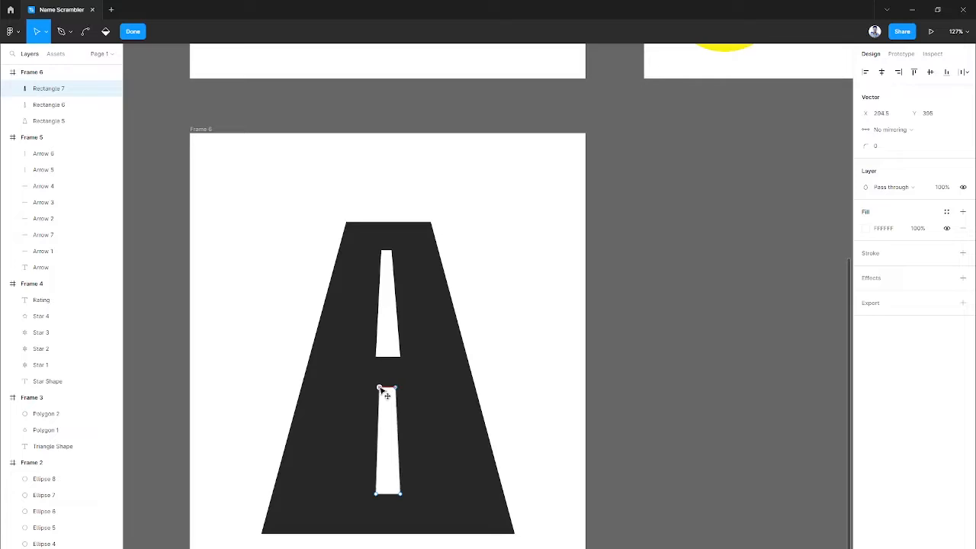
key("Escape")
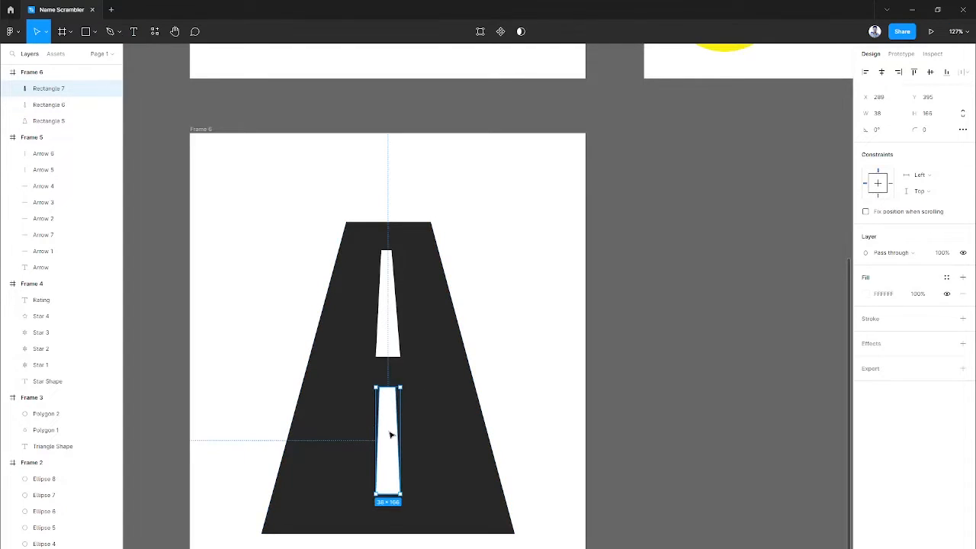
Duplicate the second stripe below and shorten the copy to a height of 56 so it ends at the road's bottom edge.
left_click_drag(392, 420, 387, 539, "alt")
left_click(533, 495)
scroll(472, 458, "down", 3)
left_click(396, 431)
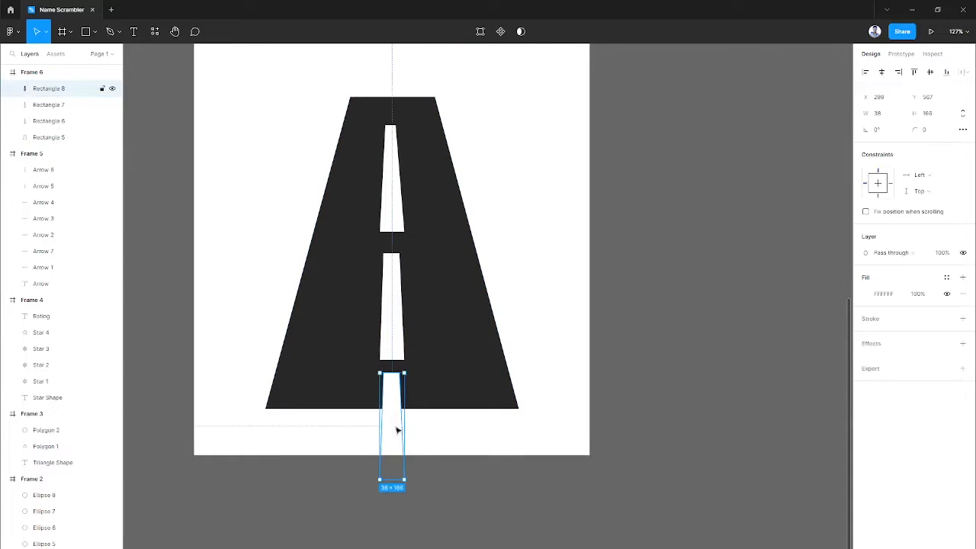
left_click_drag(386, 483, 392, 409)
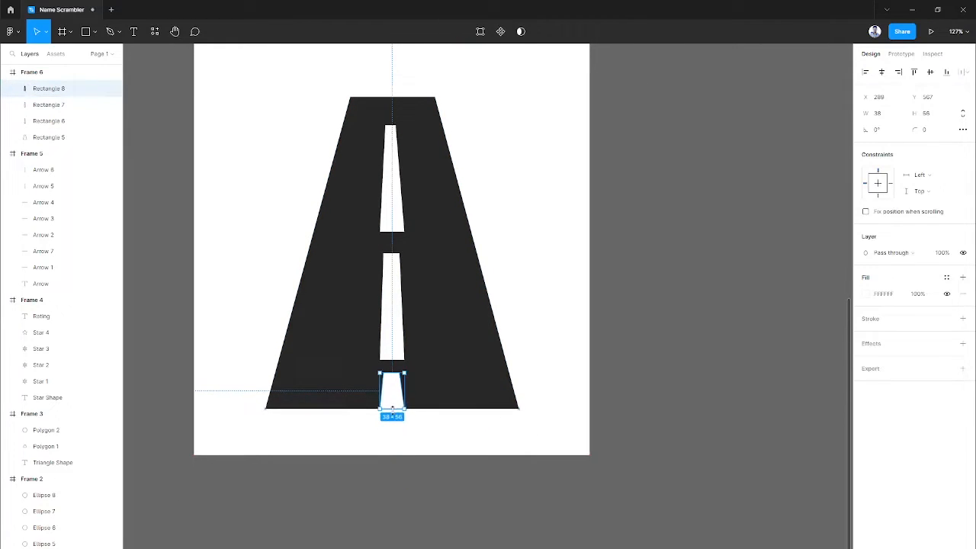
left_click(563, 386)
Move the upper and middle stripes up along the road's centre line to balance the gaps between the three stripes.
left_click_drag(537, 336, 531, 410)
left_click(387, 390)
left_click_drag(386, 396, 387, 389, "shift")
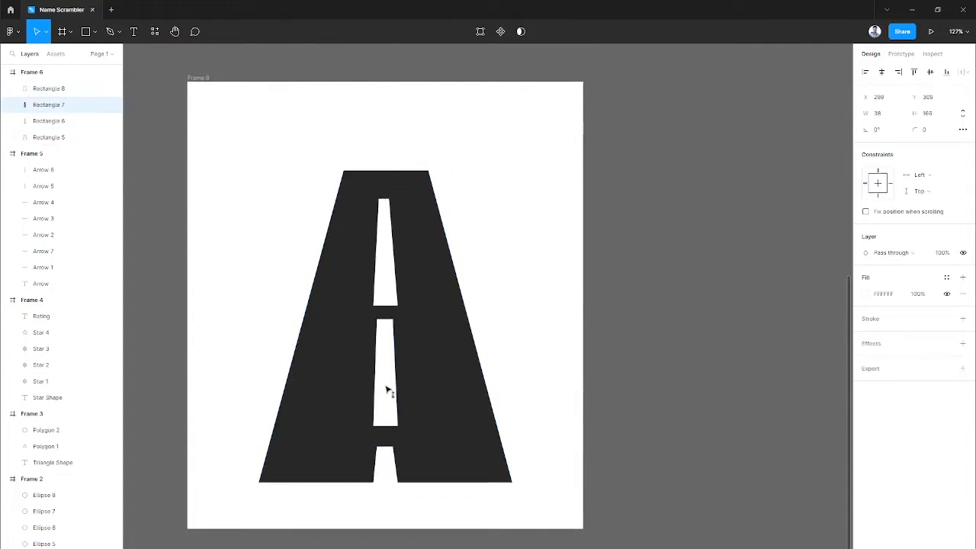
left_click(466, 326)
left_click_drag(383, 274, 383, 258)
left_click_drag(388, 393, 386, 383)
left_click(475, 344)
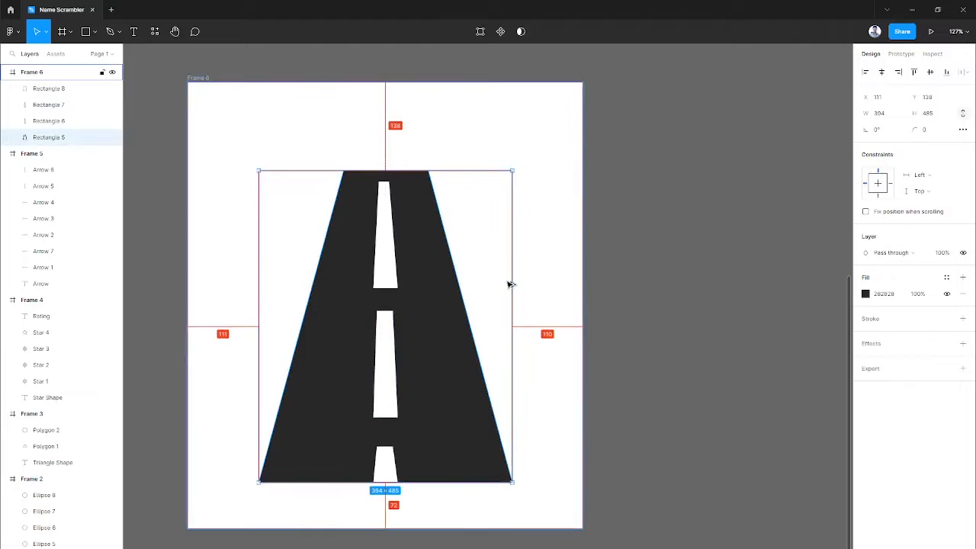
Duplicate the Circle Shape frame directly below the original, with its top aligned to the new road frame.
scroll(527, 336, "down", 2)
scroll(528, 336, "down", 1)
left_click(645, 307)
left_click_drag(646, 307, 559, 407)
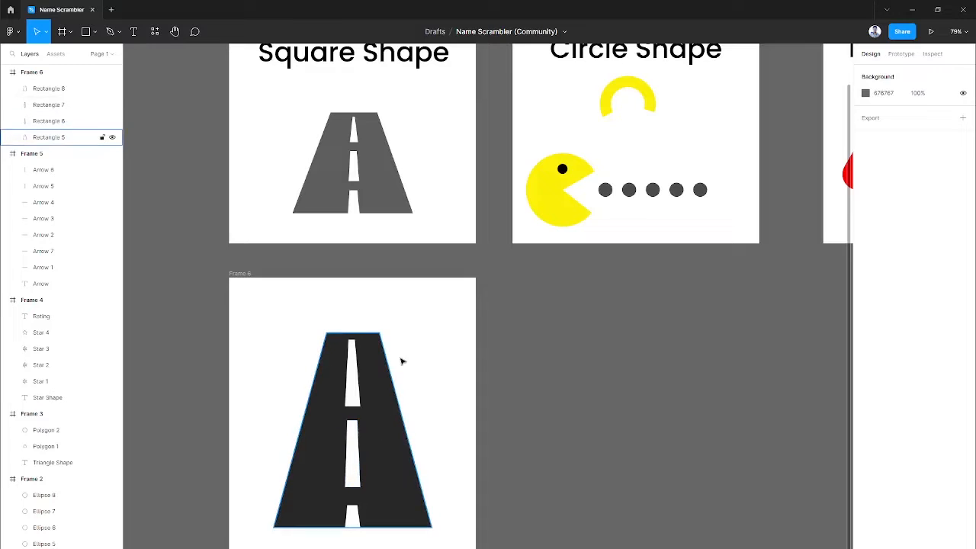
scroll(407, 344, "up", 1)
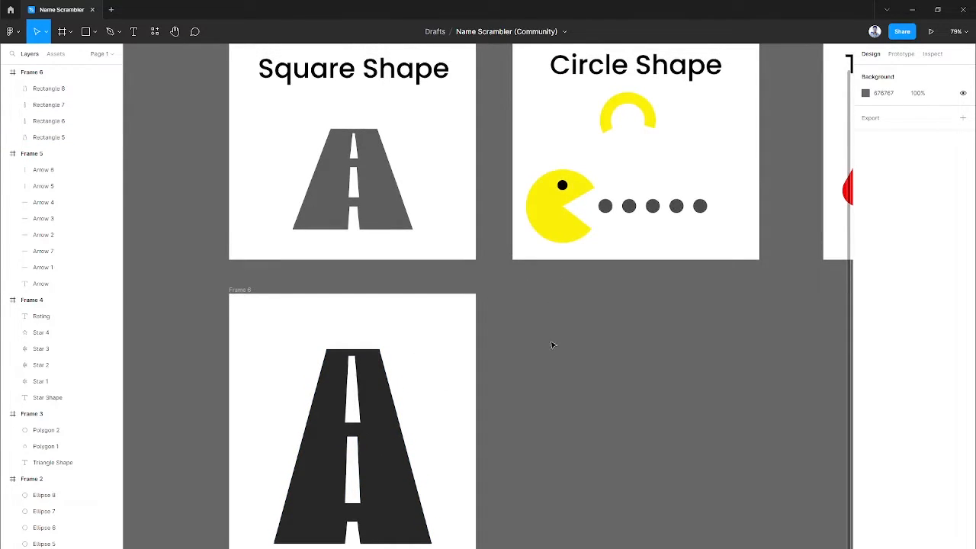
scroll(567, 358, "down", 2)
left_click_drag(631, 356, 490, 332)
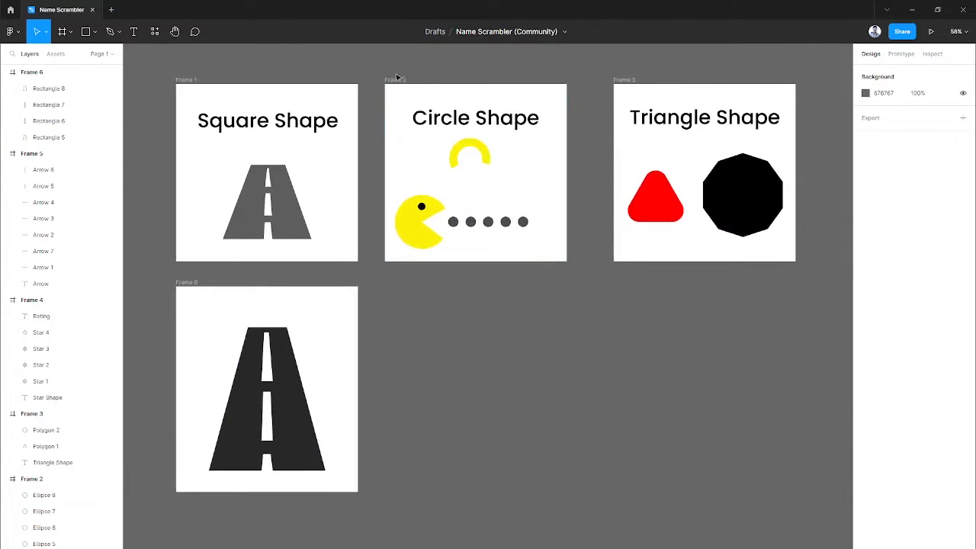
left_click(396, 78)
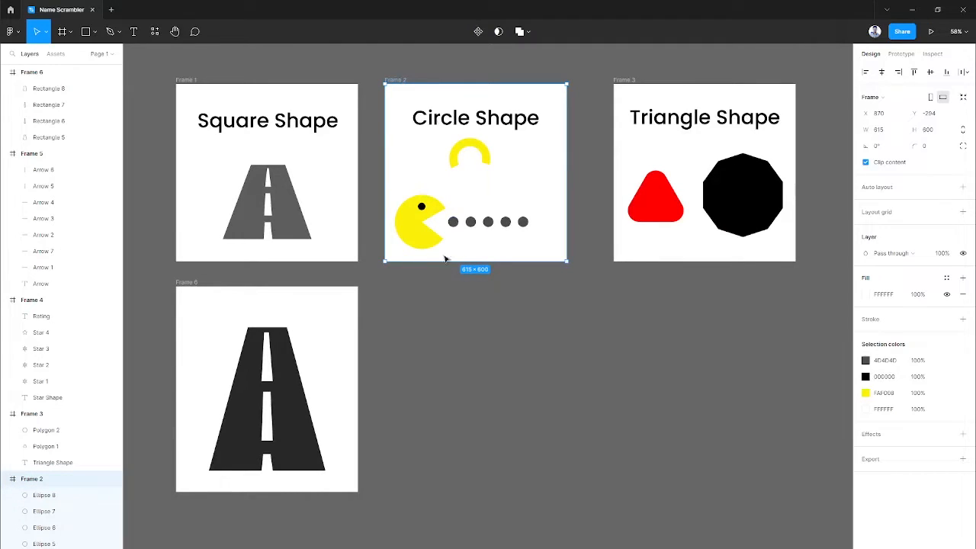
left_click(309, 369)
left_click(189, 284)
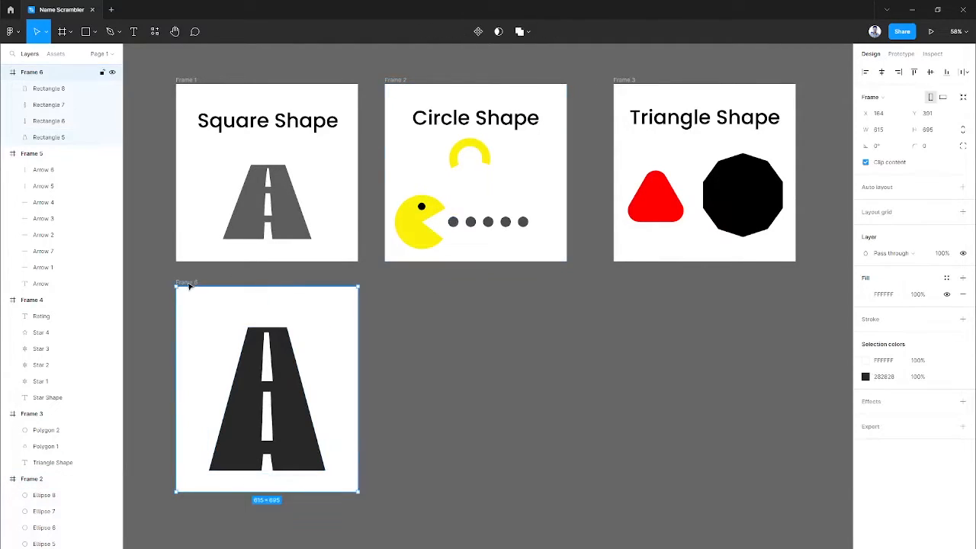
left_click(395, 80)
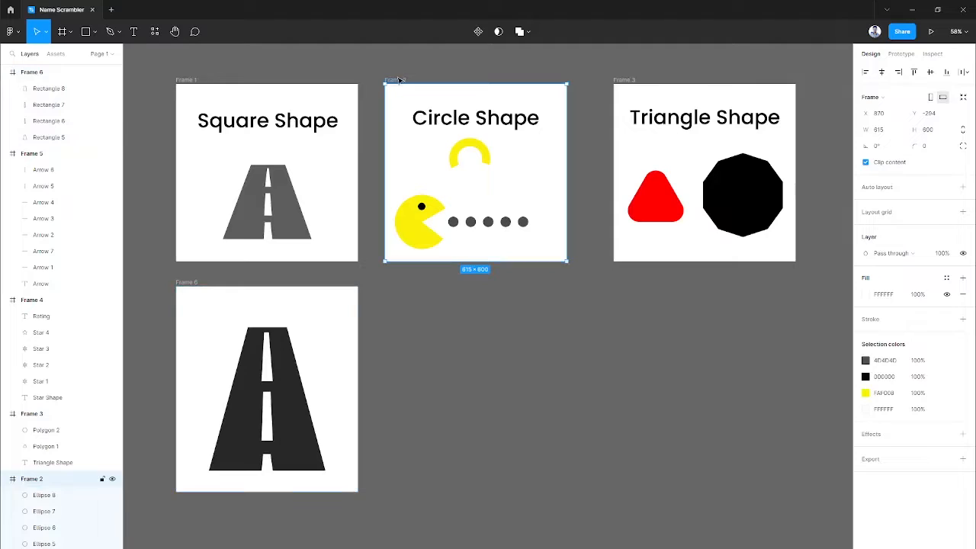
left_click_drag(398, 80, 381, 282)
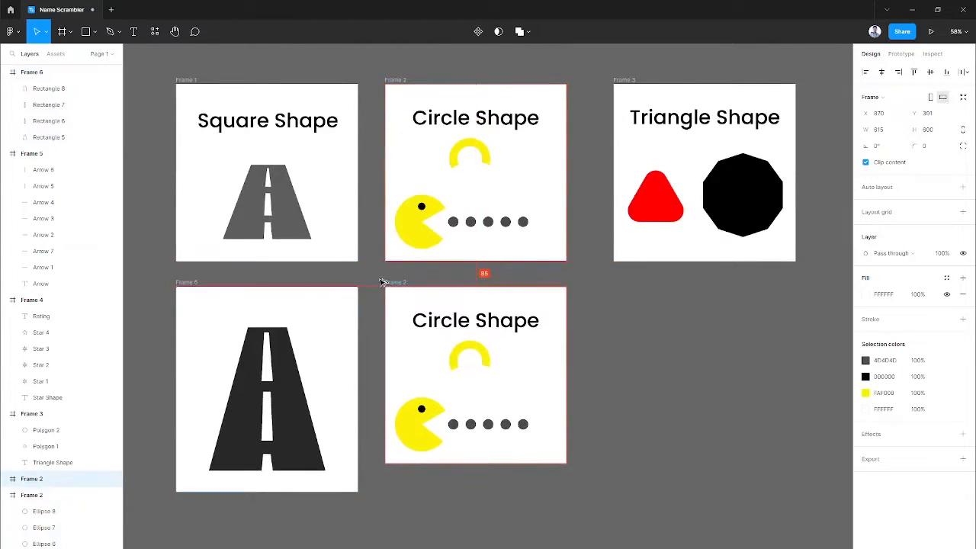
left_click(616, 340)
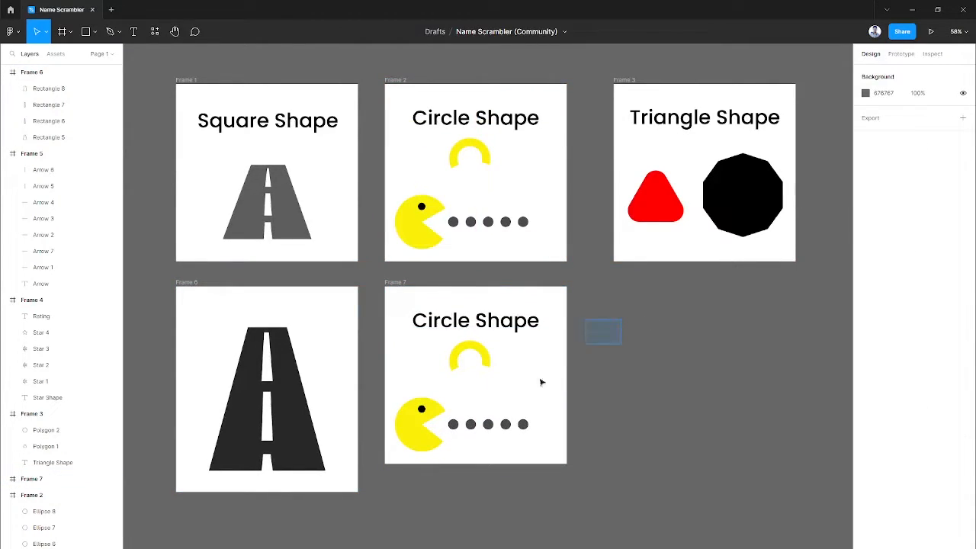
Clear the contents of the duplicated circle frame and extend its bottom edge to a height of 695, level with the road frame.
left_click_drag(540, 382, 388, 462)
key("Delete")
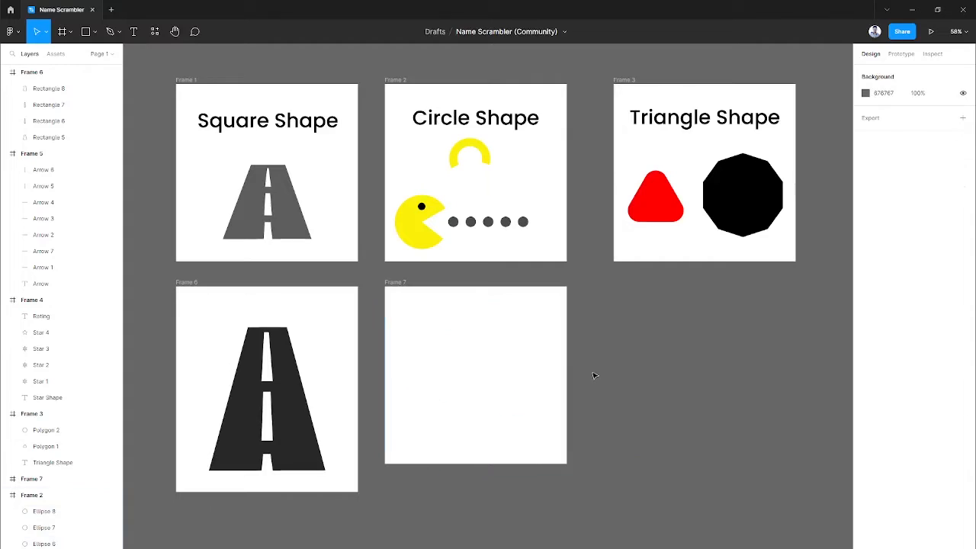
left_click(400, 293)
left_click_drag(534, 463, 532, 492)
left_click(649, 420)
left_click_drag(649, 420, 623, 388)
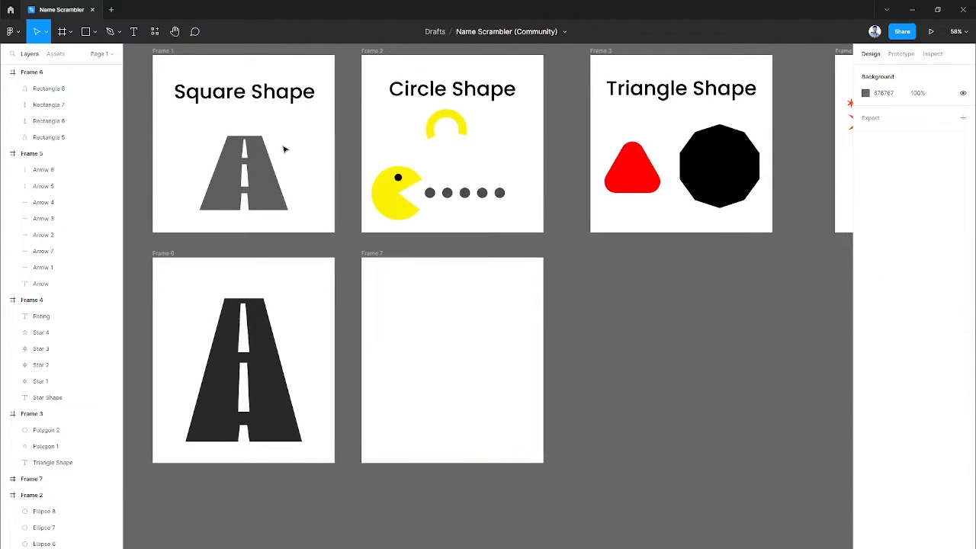
Draw a 279 × 279 circle in the empty frame and shape it into a thin ring arc opening downward.
left_click(94, 32)
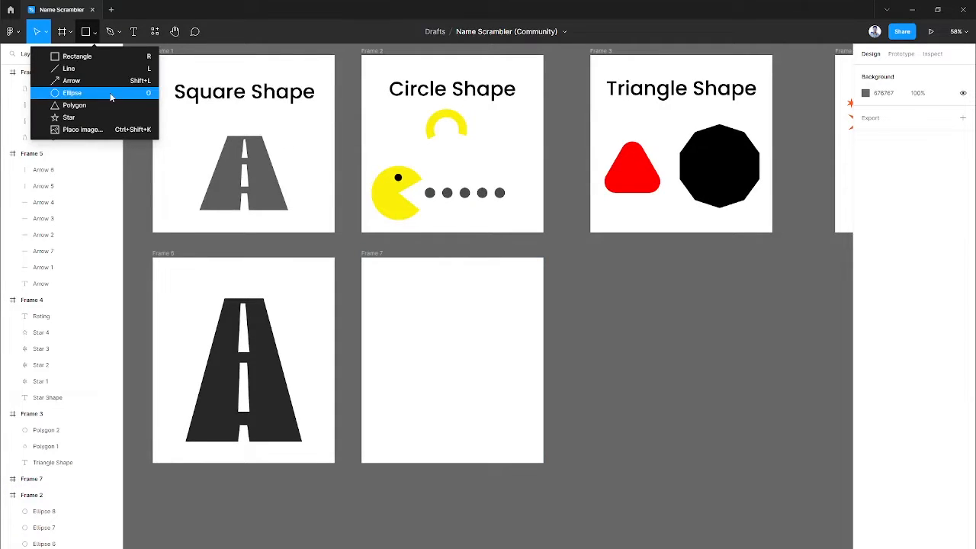
left_click(110, 92)
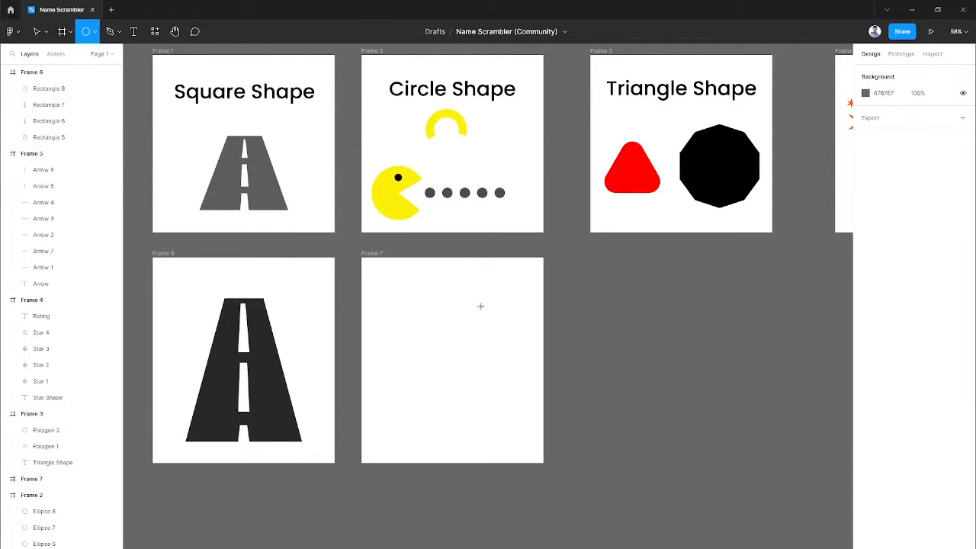
left_click_drag(427, 315, 511, 399)
mouse_move(467, 356)
left_mouse_down()
mouse_move(469, 333)
mouse_move(449, 325)
mouse_move(482, 317)
mouse_move(464, 344)
mouse_move(412, 282)
left_mouse_up()
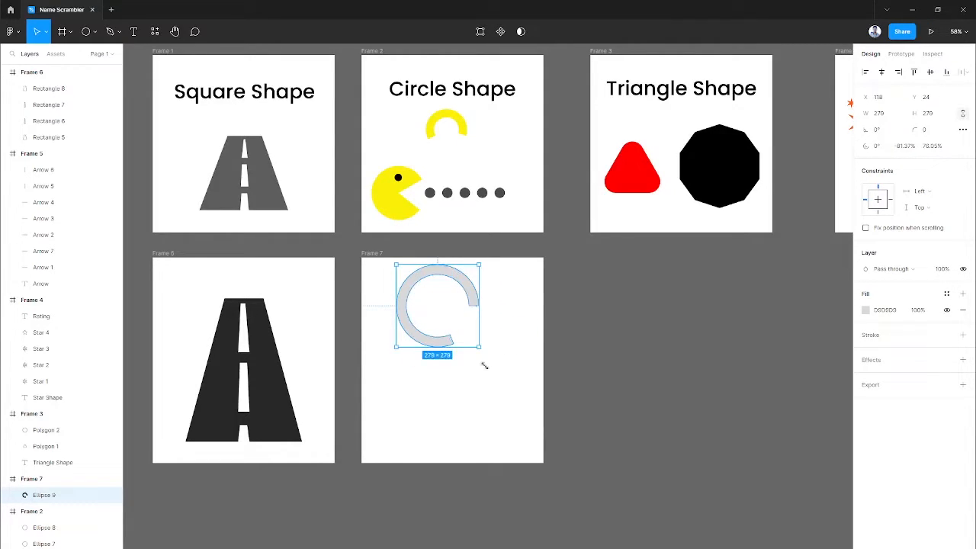
left_click_drag(483, 353, 429, 387)
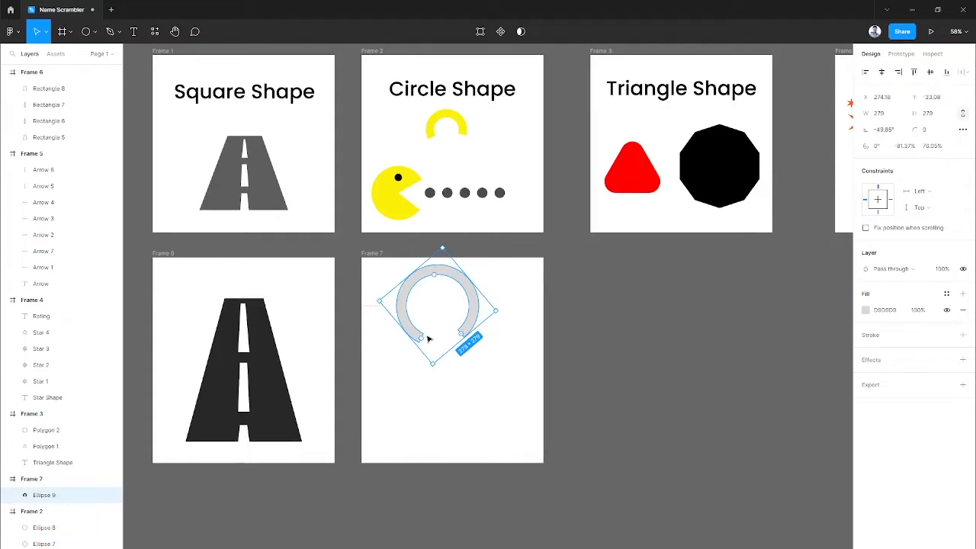
left_click_drag(464, 335, 483, 311)
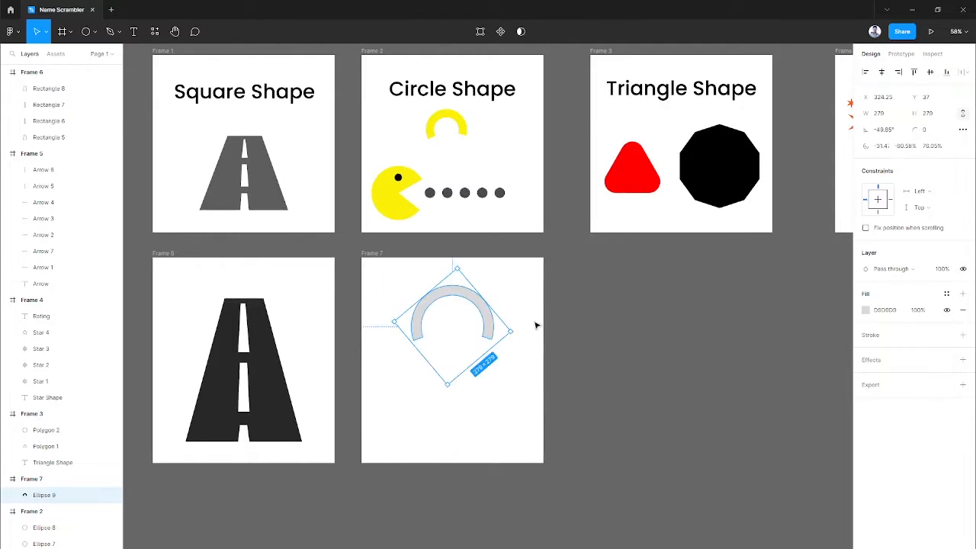
Fill the ring arc with the document's yellow, FAF008.
left_click(867, 313)
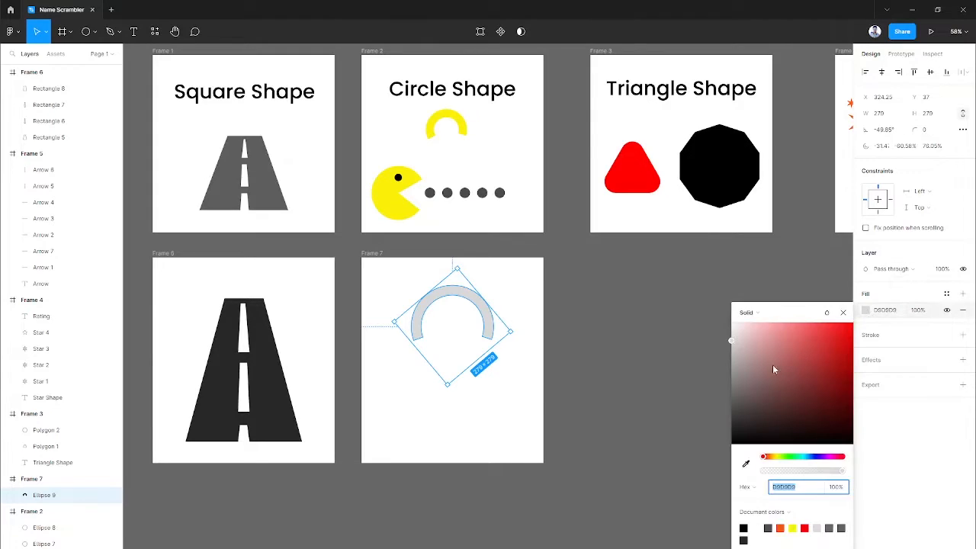
left_click_drag(772, 365, 731, 428)
left_click(793, 528)
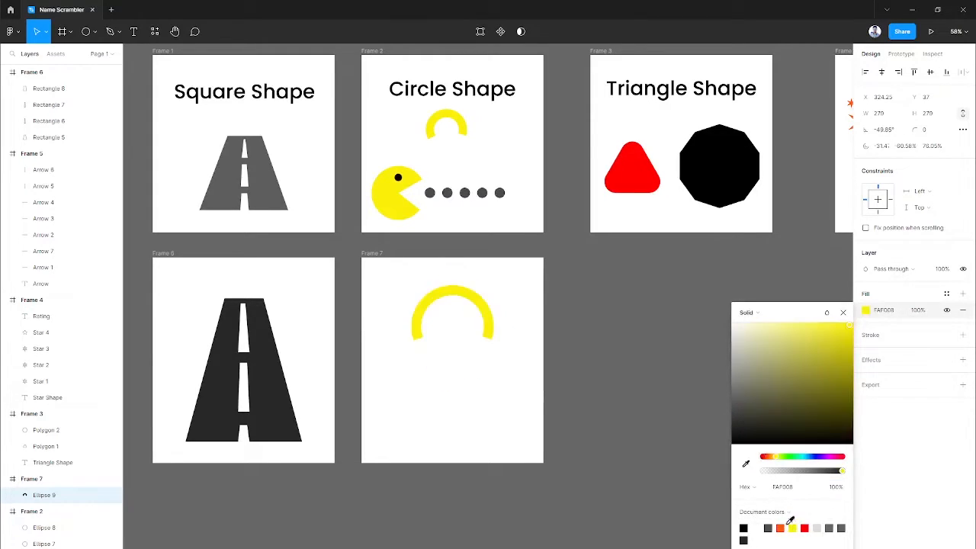
Rotate the arc to 45°, shrink it in the frame's upper left area, and nest a concentric copy about 89 × 89 inside it.
left_click_drag(497, 327, 452, 291)
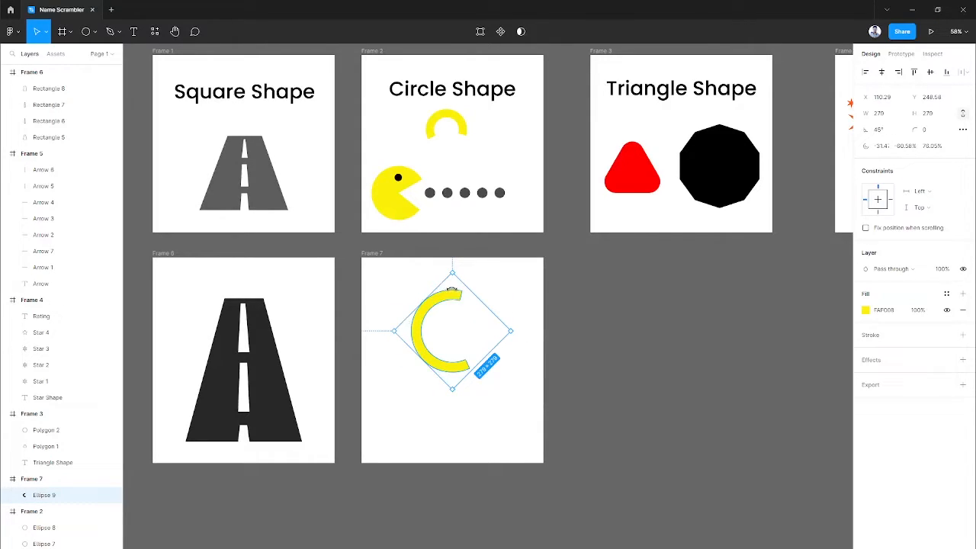
left_click_drag(453, 387, 400, 322)
key("ctrl+d")
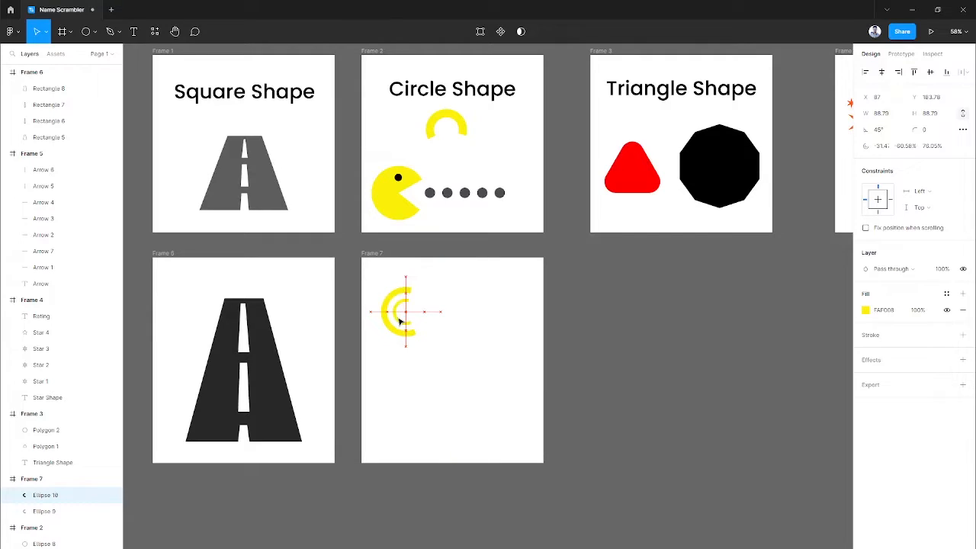
left_click(508, 334)
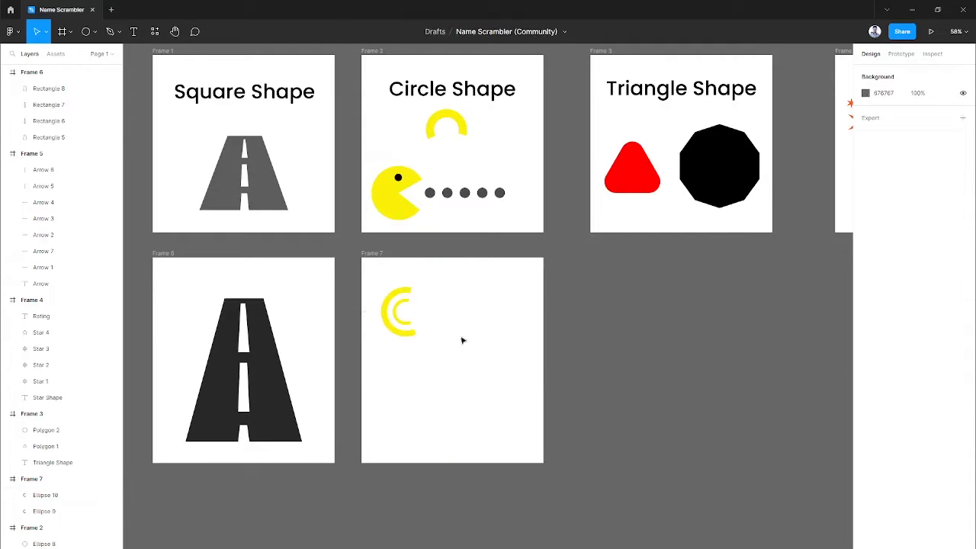
Recolour the small inner arc dark grey.
left_click(407, 324)
left_click(865, 309)
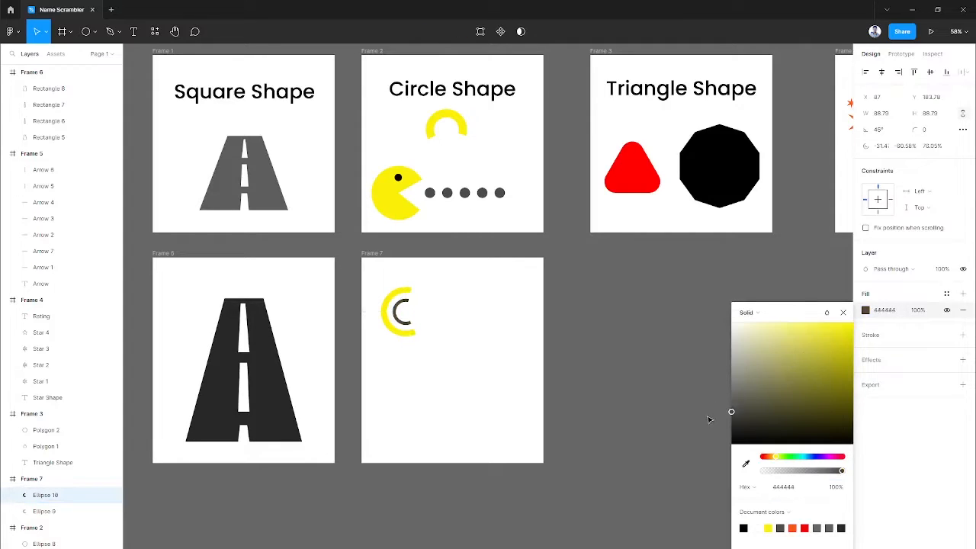
left_click(586, 401)
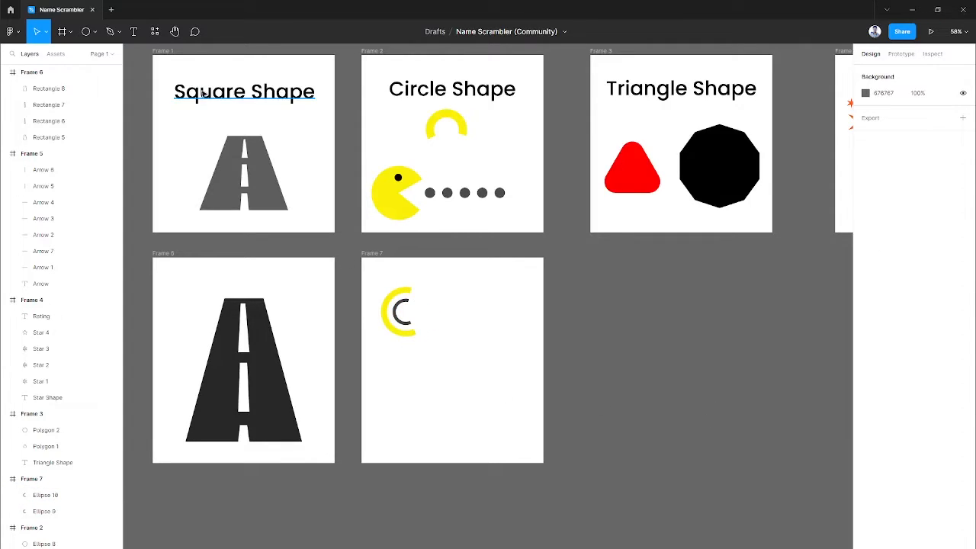
Draw a 244 × 244 circle below the arcs and open a wedge-shaped mouth facing right, rotating the shape to about 30.6°.
key("o")
mouse_move(392, 375)
left_mouse_down()
mouse_move(461, 435)
mouse_move(401, 425)
mouse_move(435, 425)
mouse_move(442, 451)
mouse_move(448, 425)
mouse_move(411, 433)
mouse_move(377, 424)
mouse_move(399, 428)
left_mouse_up()
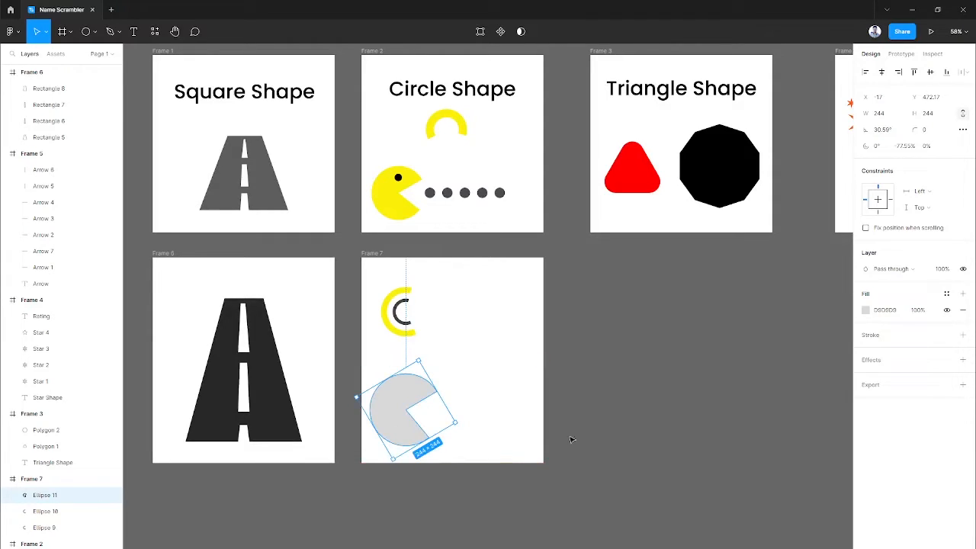
left_click(616, 419)
Fill the open-mouthed circle with the document's yellow, FAF008.
left_click(380, 423)
left_click(865, 310)
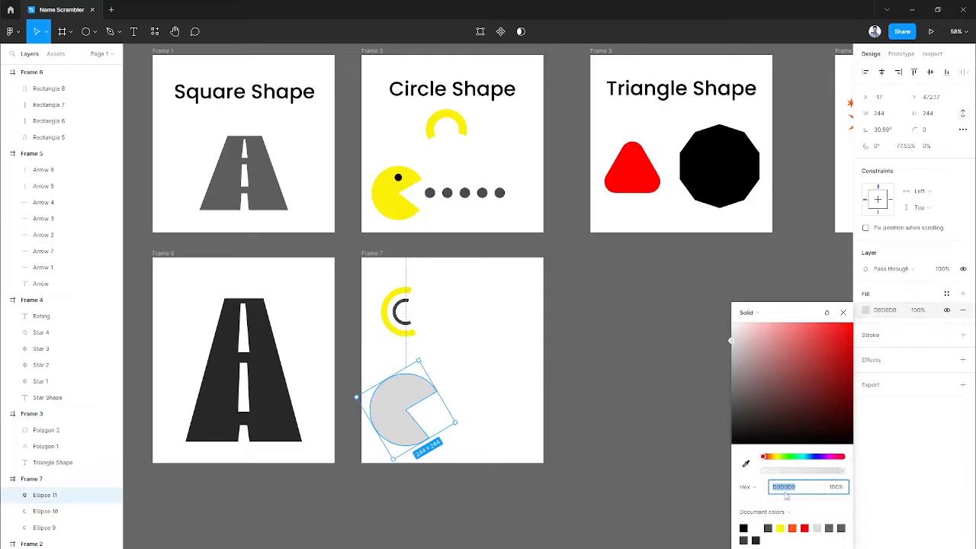
left_click(781, 528)
left_click(617, 383)
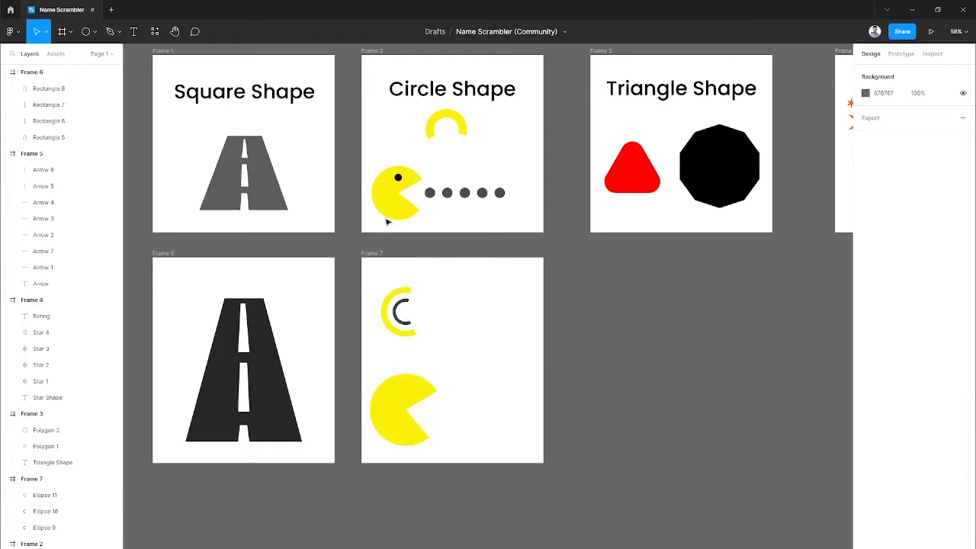
Copy the black eye dot from the Circle Shape example onto the new Pac-Man's head.
left_click(399, 179)
left_click_drag(398, 178, 439, 394)
key("Escape")
left_click(474, 369)
left_click(473, 421)
left_click(439, 393)
left_click(473, 416)
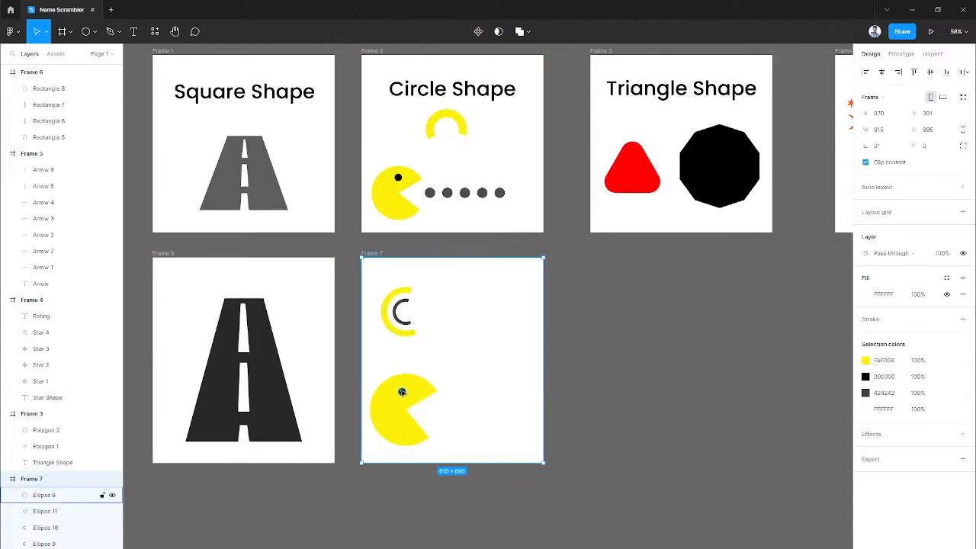
Duplicate the 25 × 25 black dot into an evenly spaced row of five in front of Pac-Man's mouth.
left_click_drag(437, 392, 452, 414)
key("ctrl+d")
key("ctrl+d")
key("ctrl+d")
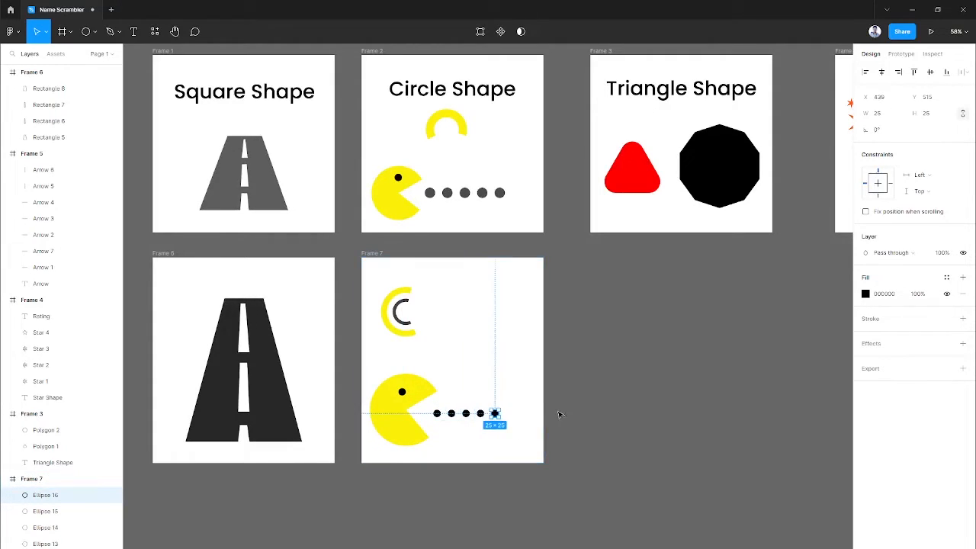
left_click(603, 404)
Narrow Pac-Man's mouth by increasing the circle's sweep to about 84%.
left_click(421, 430)
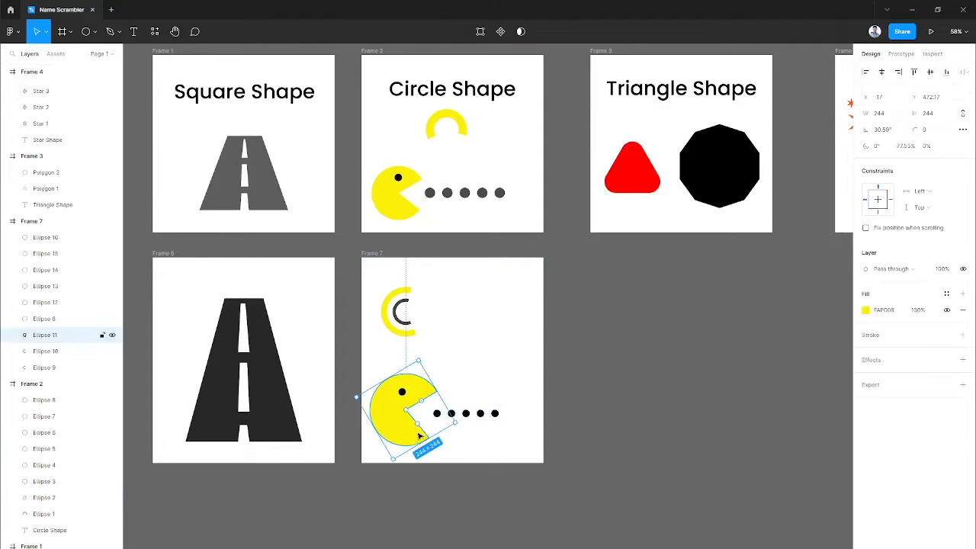
left_click_drag(421, 431, 422, 429)
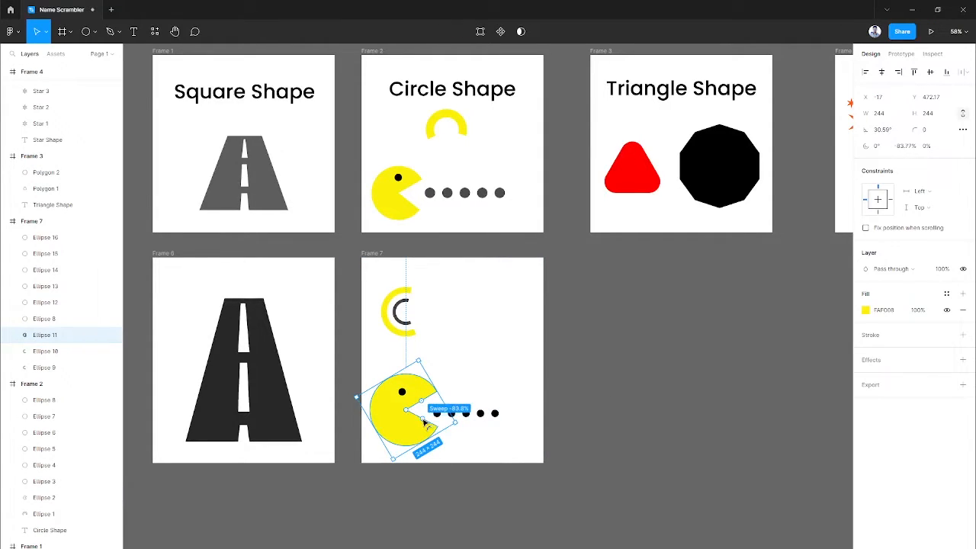
left_click_drag(425, 424, 426, 424)
left_click_drag(533, 422, 469, 414)
left_click(572, 404)
Duplicate the Pac-Man frame to the spot below the Triangle Shape frame and delete the copy's contents.
left_click_drag(590, 393, 460, 431)
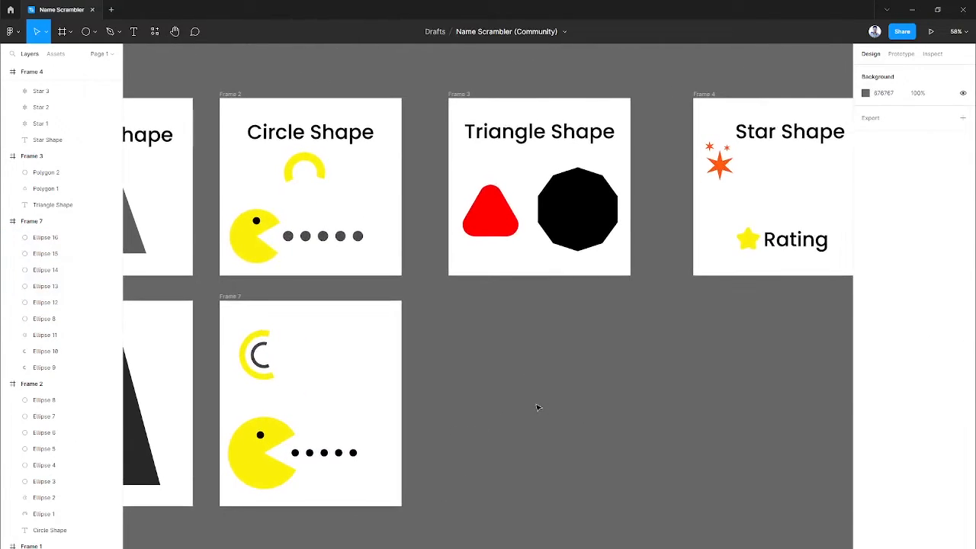
left_click_drag(539, 405, 489, 413)
left_click_drag(183, 313, 412, 330)
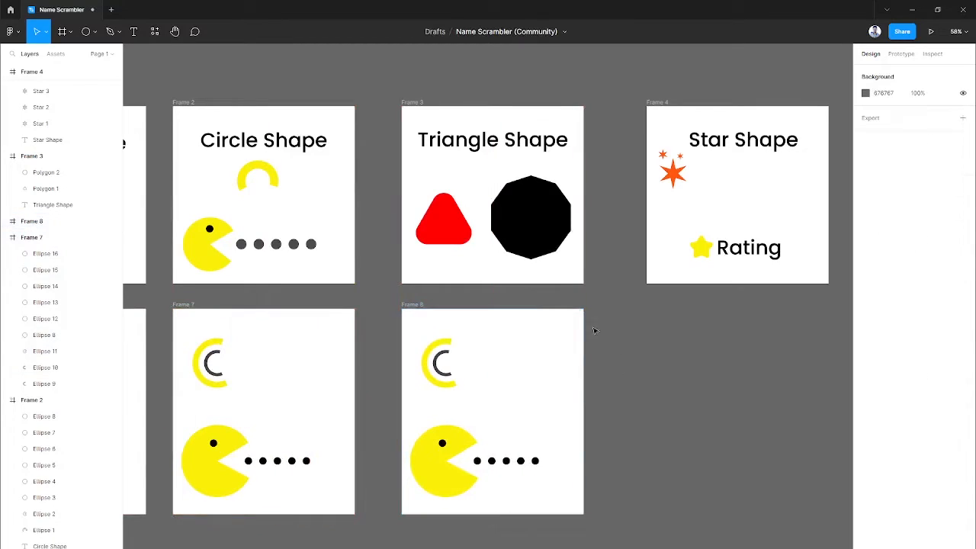
left_click_drag(596, 322, 408, 508)
key("Delete")
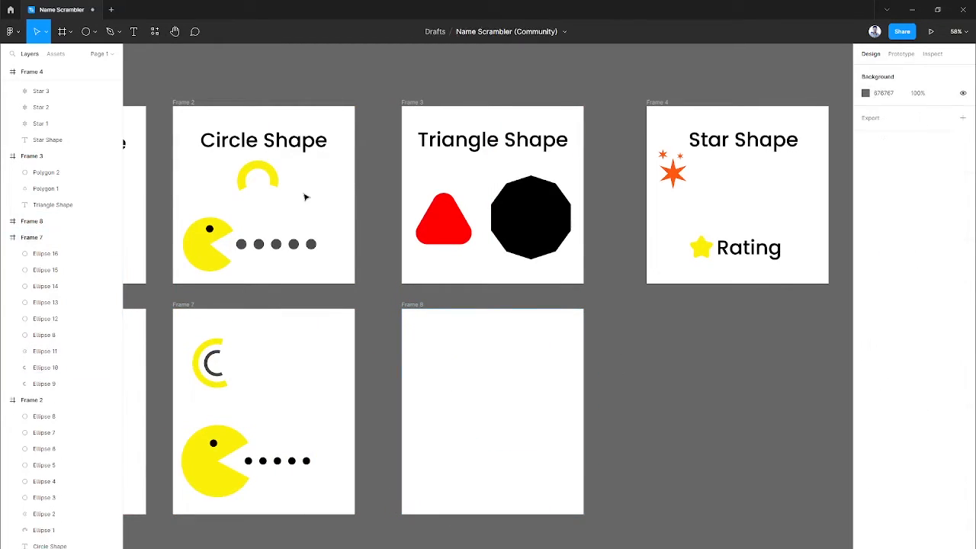
Draw a 349 × 349 triangle polygon in the empty frame and round its corners to a radius of 26.
left_click(95, 32)
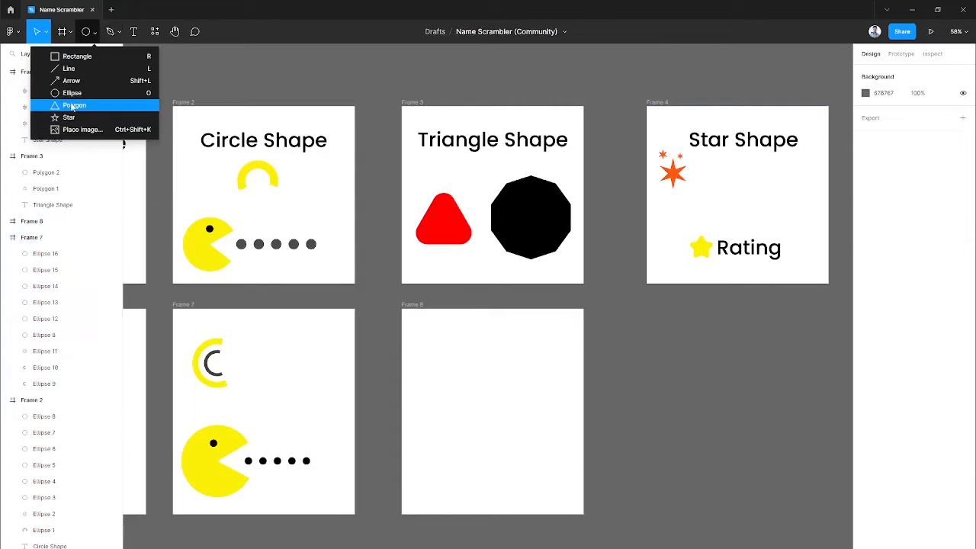
left_click(76, 103)
left_click_drag(445, 353, 549, 457)
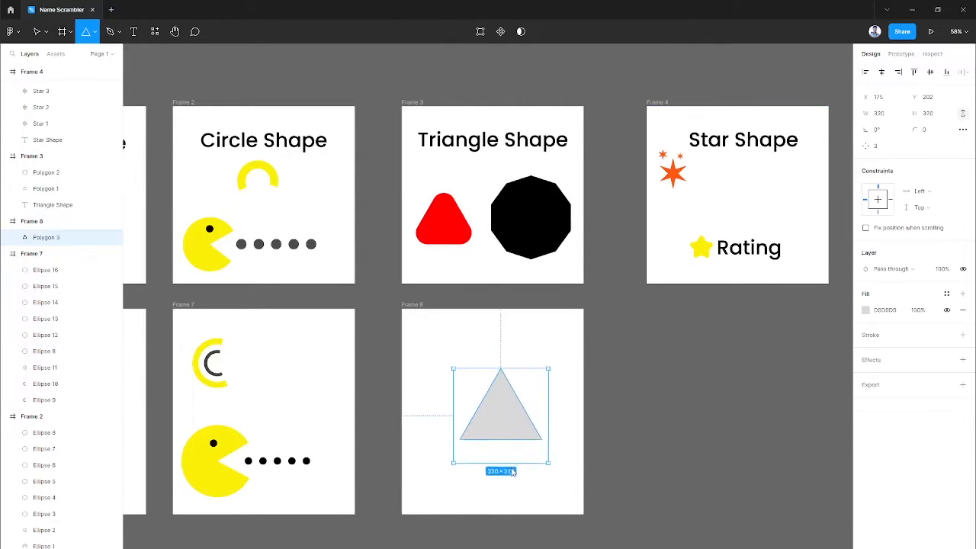
key("Escape")
left_click(501, 405)
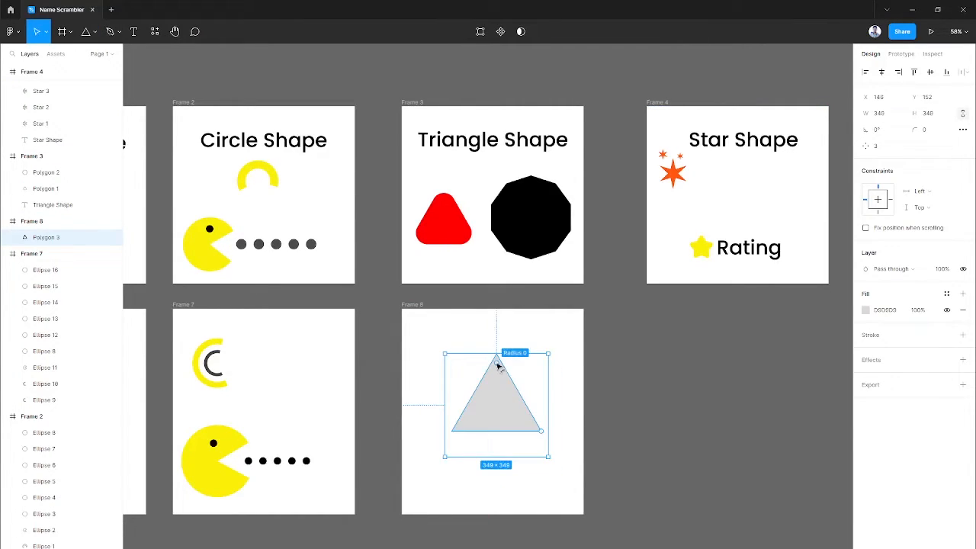
mouse_move(497, 365)
left_mouse_down()
mouse_move(495, 412)
mouse_move(498, 371)
left_mouse_up()
Try polygon side counts of 8 and 10 on the rounded triangle, and return the count to 3.
left_click_drag(538, 429, 542, 362)
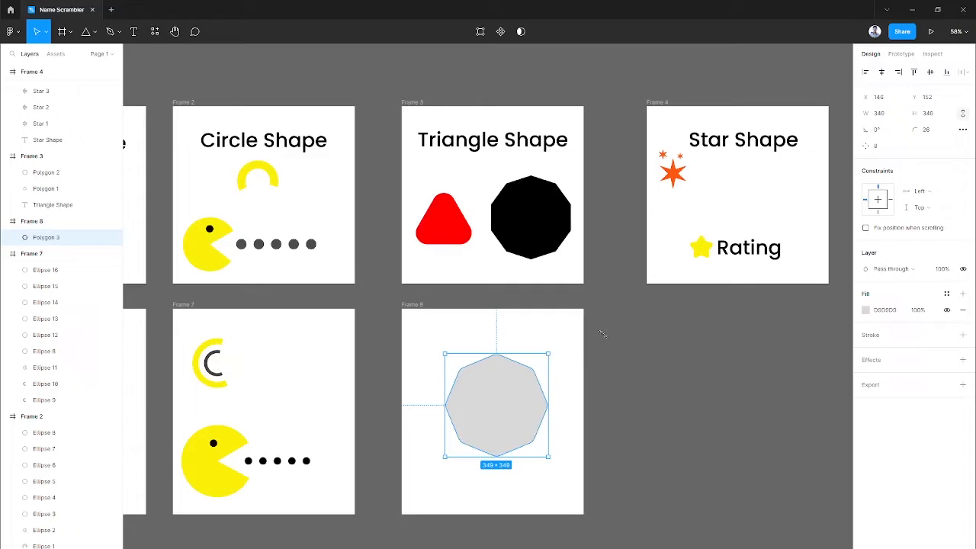
left_click(897, 150)
key("Return")
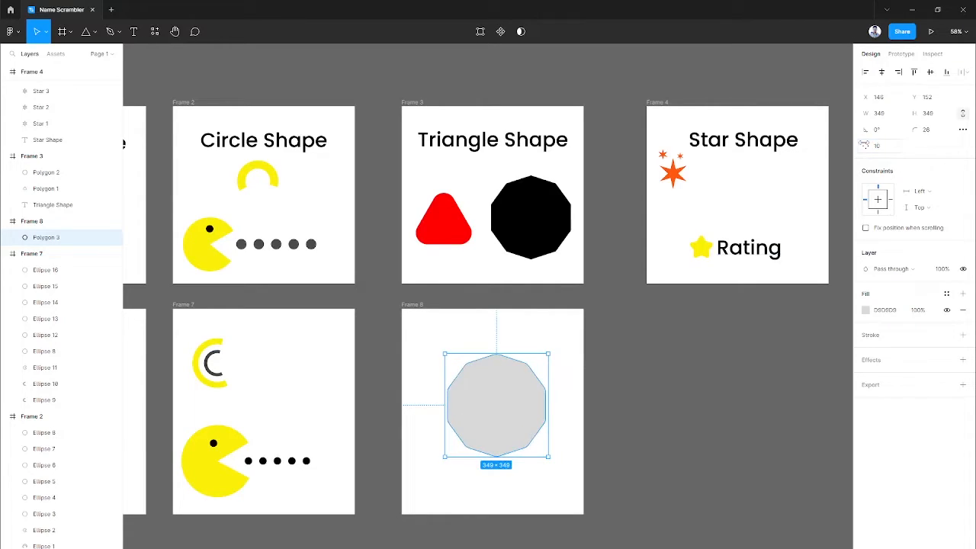
left_click(875, 152)
type("3")
key("Return")
left_click(677, 373)
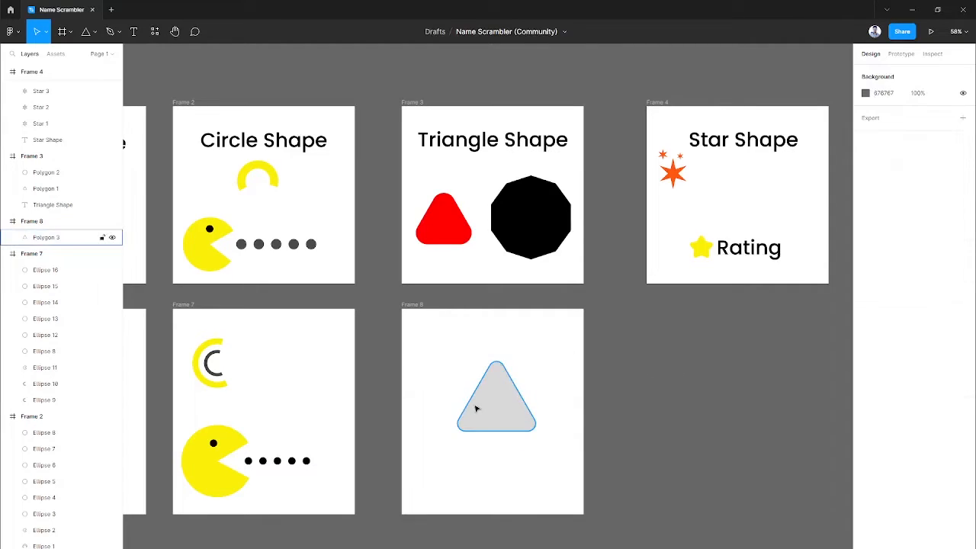
Enlarge the rounded triangle to 437 × 437 and position it at the middle of its frame.
left_click_drag(486, 407, 483, 427)
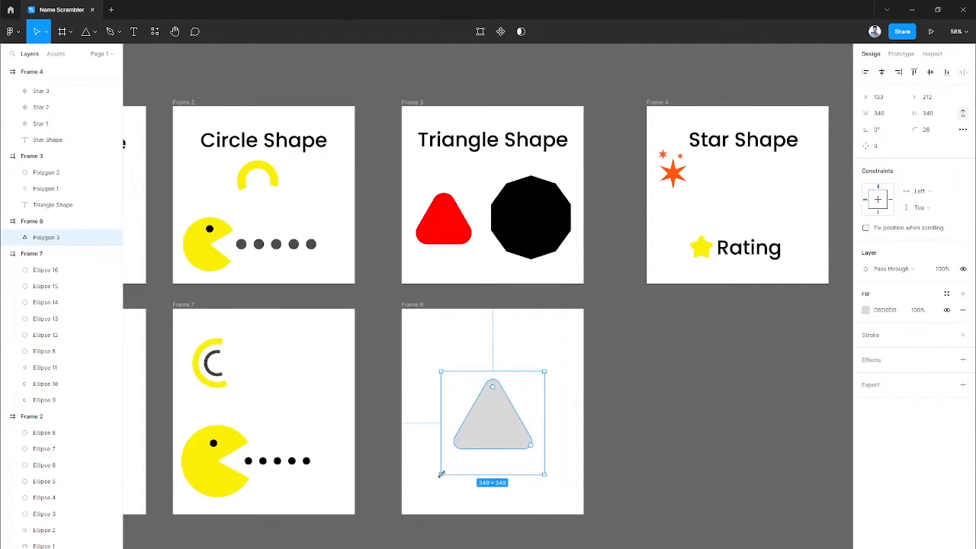
left_click_drag(440, 475, 415, 501)
left_click_drag(474, 447, 487, 438)
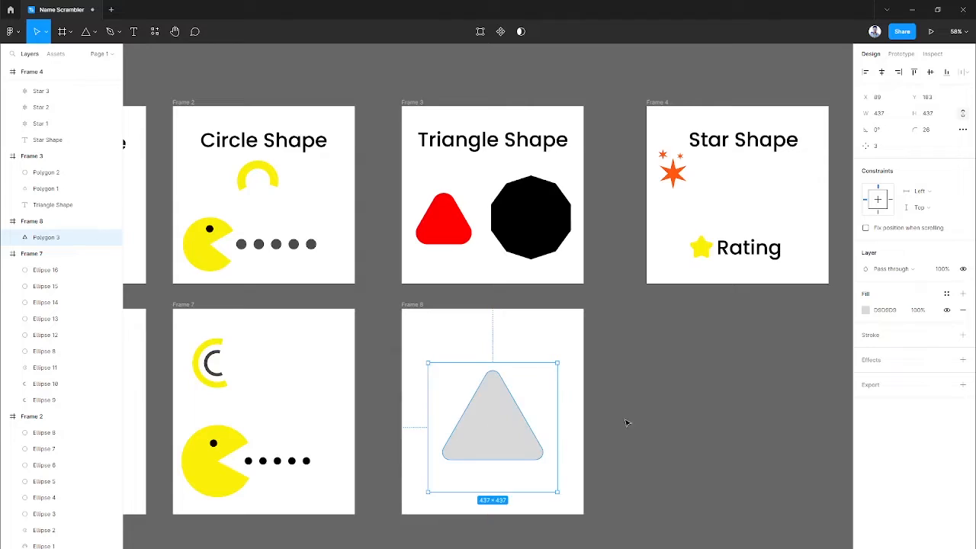
Fill the rounded triangle with dark red CA1D1D.
left_click(867, 316)
left_click(836, 350)
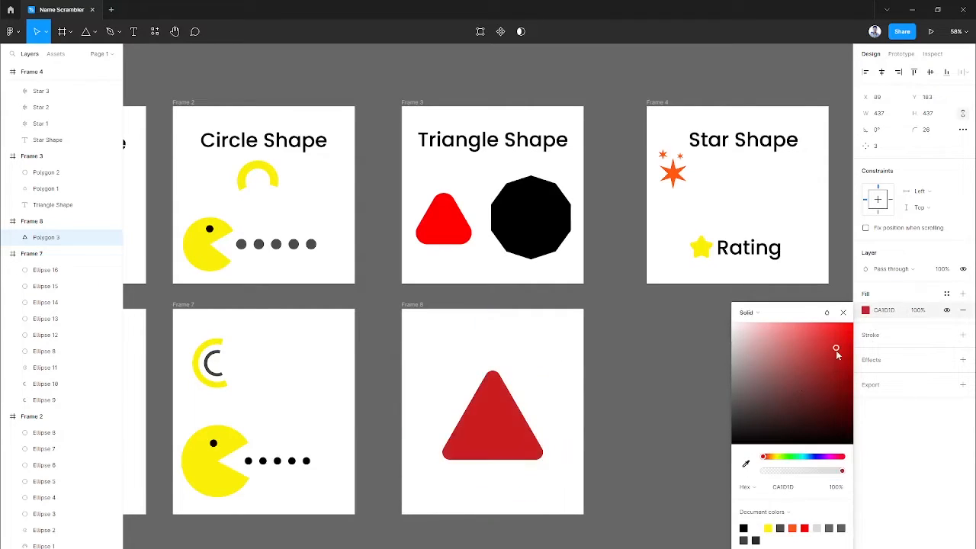
left_click(696, 401)
Duplicate the triangle frame to the spot below the Star Shape frame and delete the copied triangle.
left_click_drag(696, 400, 456, 425)
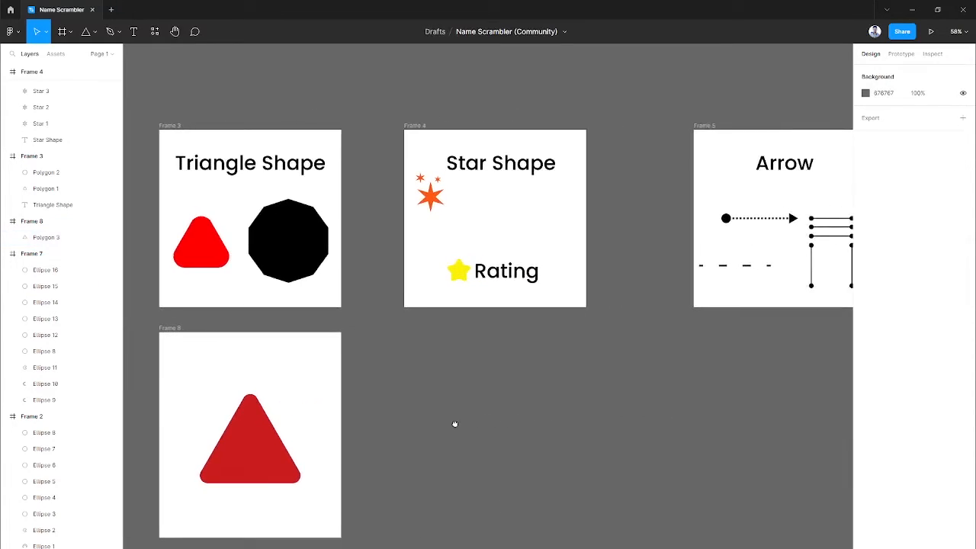
left_click(170, 333)
left_click_drag(170, 333, 421, 354)
left_click_drag(622, 378, 407, 516)
key("Delete")
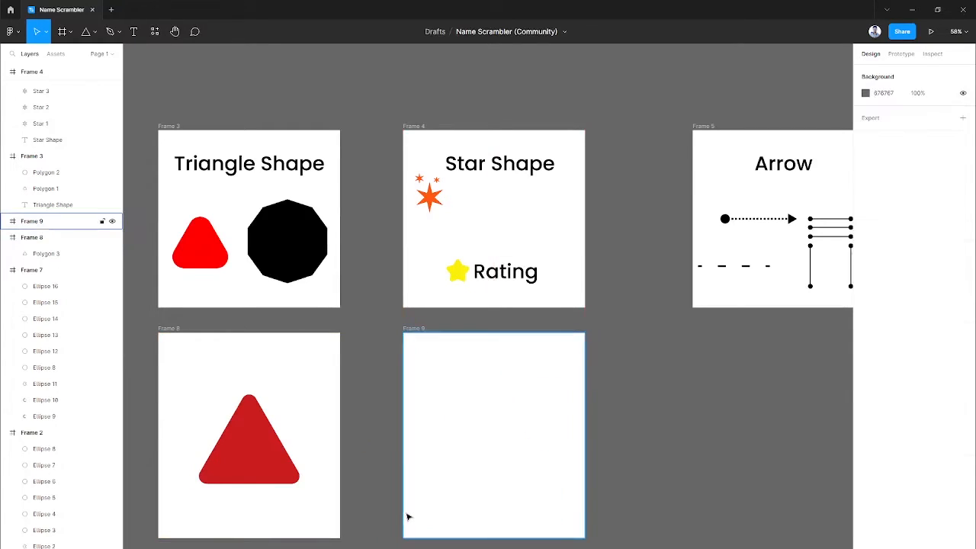
Draw a five-pointed star about 347 × 347 in the upper middle of the empty frame, with corner radius 9 and ratio 58%.
left_click(95, 32)
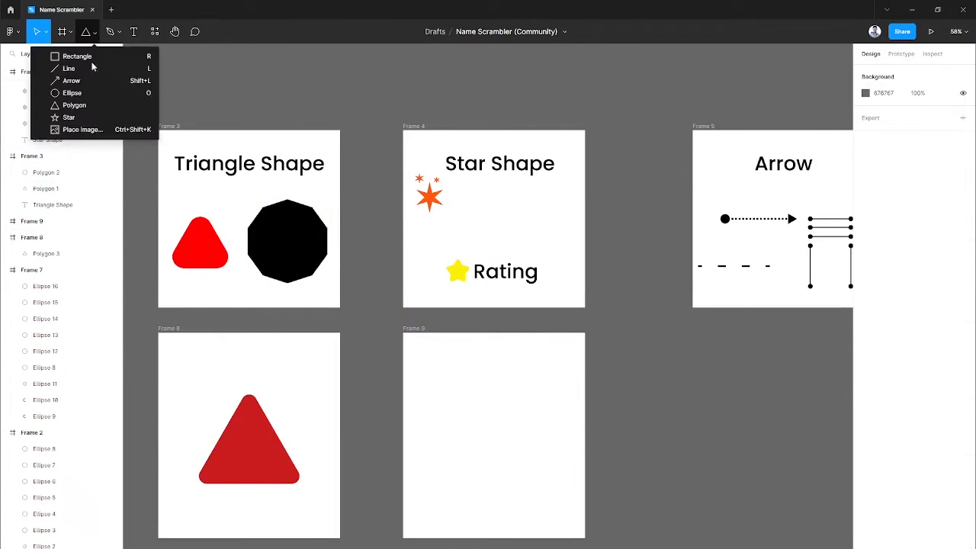
left_click(84, 119)
left_click_drag(481, 392, 577, 504)
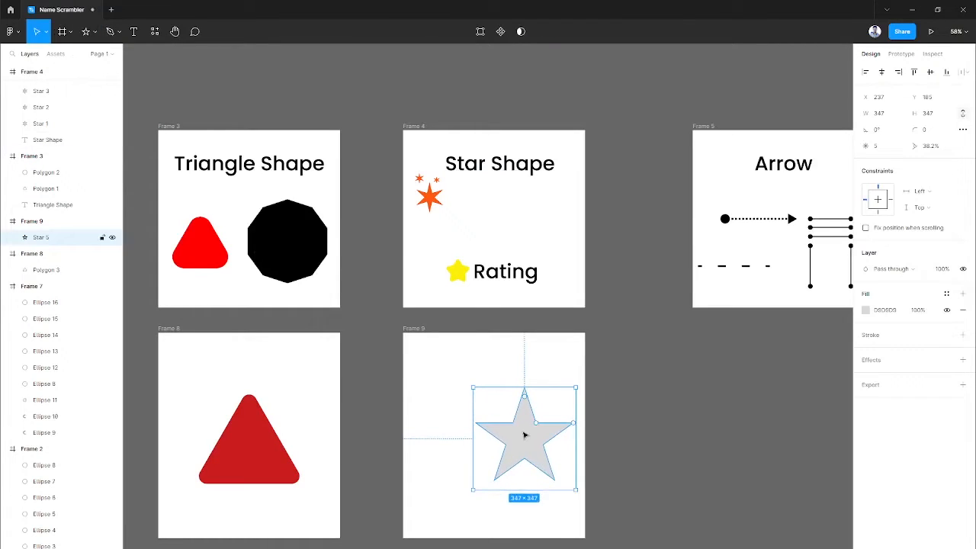
mouse_move(524, 429)
left_mouse_down()
mouse_move(495, 419)
mouse_move(492, 406)
left_mouse_up()
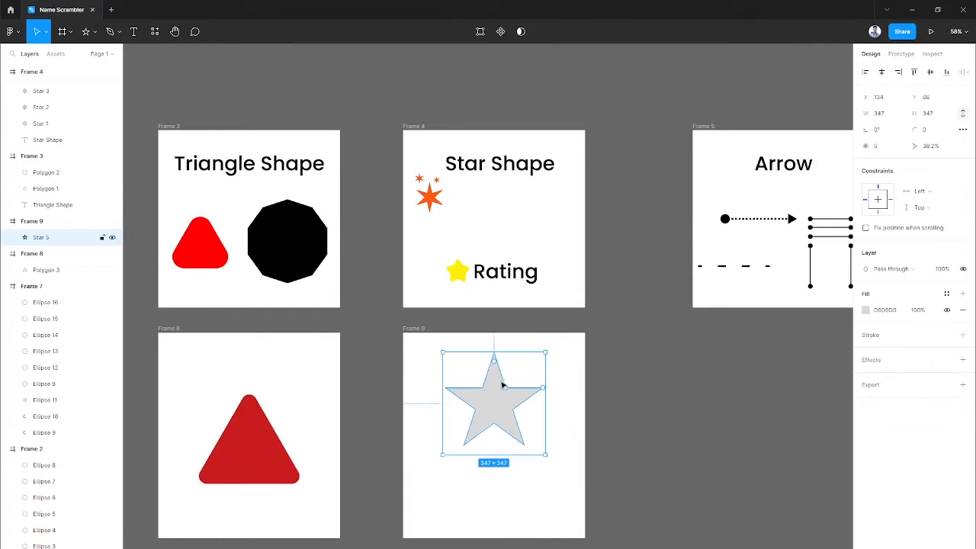
left_click_drag(495, 363, 495, 367)
Place two 220 × 220 copies of the star below it, one six-pointed and one with 11 points, both at 25% ratio.
left_click_drag(537, 390, 503, 503)
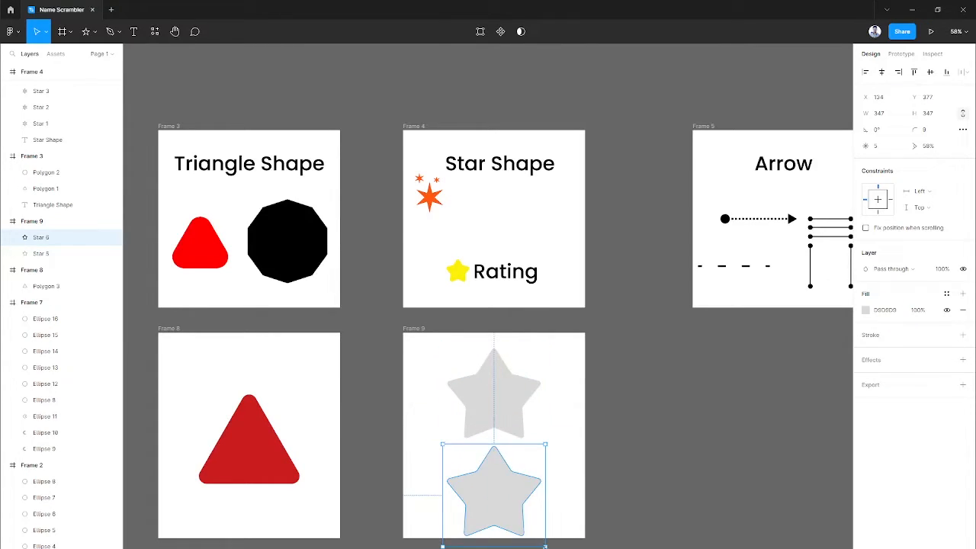
left_click_drag(546, 546, 508, 509)
left_click_drag(480, 475, 525, 474)
Duplicate the 11-pointed star beside itself, shrink the copy to 130 × 130 and set its point count to 21.
left_click_drag(472, 492, 564, 493)
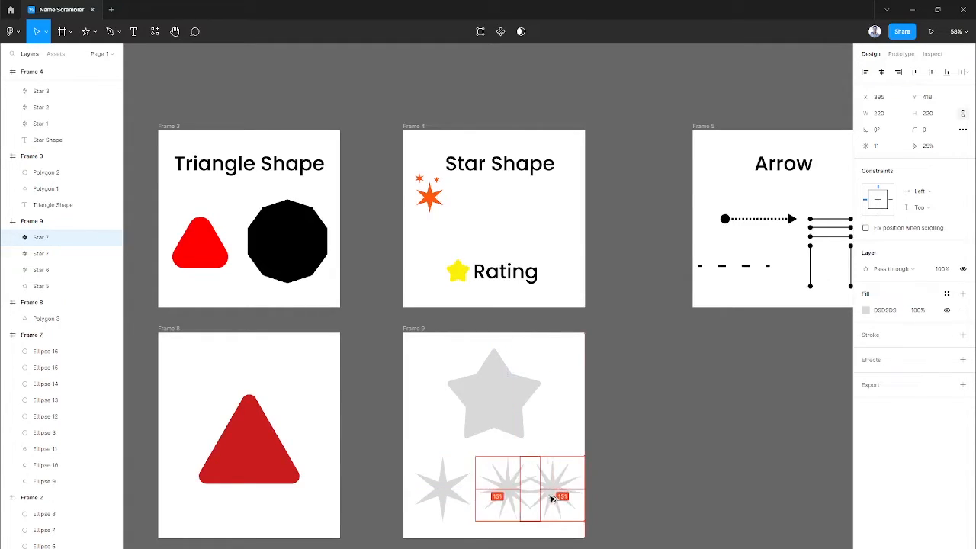
left_click_drag(595, 522, 566, 491)
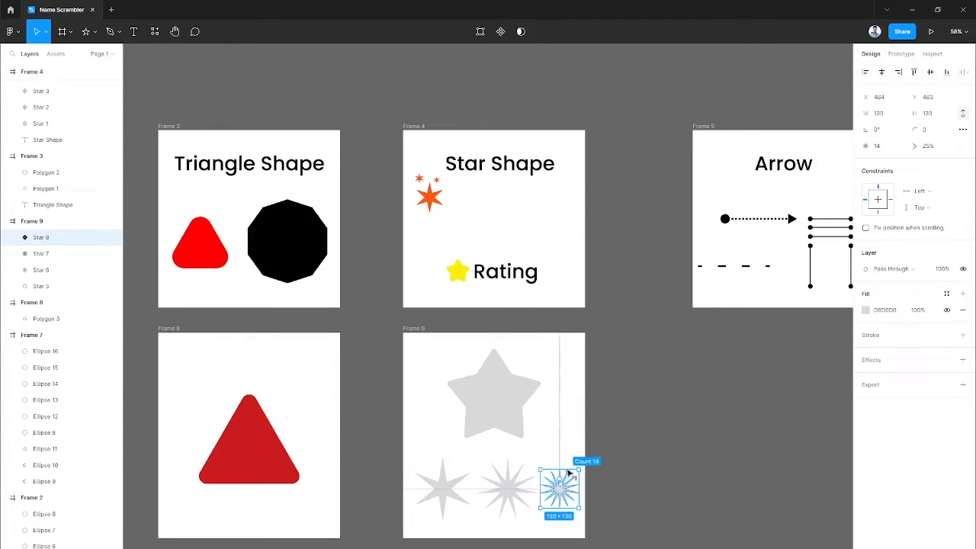
left_click(575, 445)
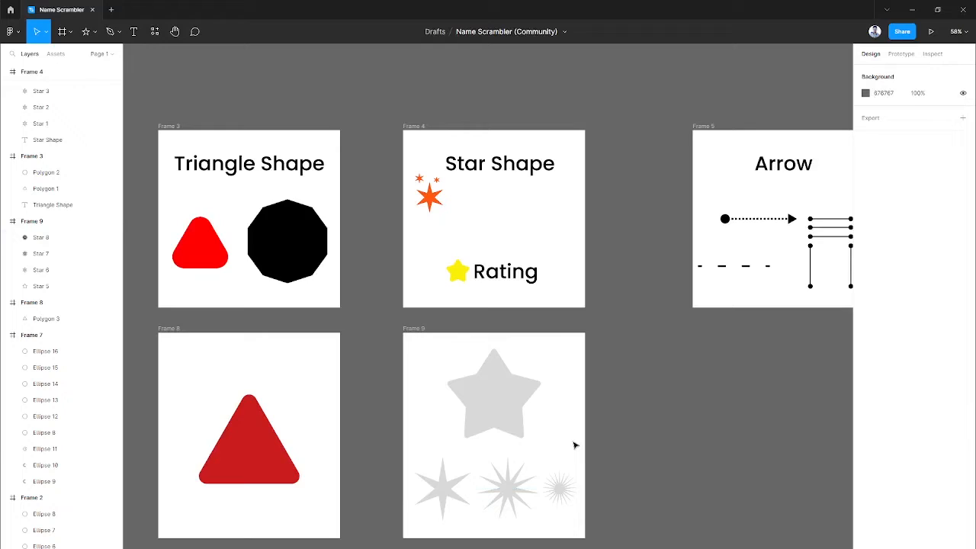
left_click(563, 492)
left_click(636, 496)
Fill the smallest star with bright red and the 11-pointed star with dark brown.
left_click(569, 494)
left_click(866, 309)
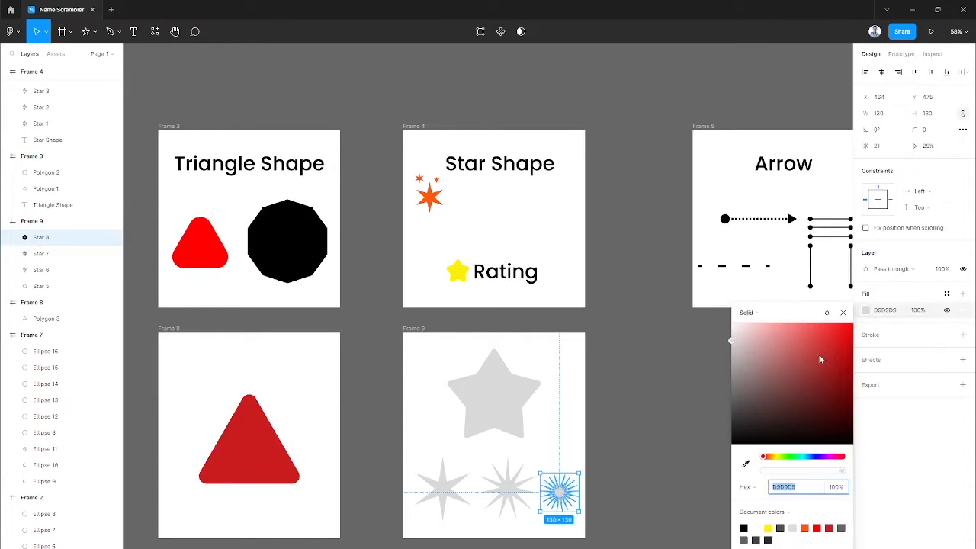
left_click(820, 354)
left_click(501, 489)
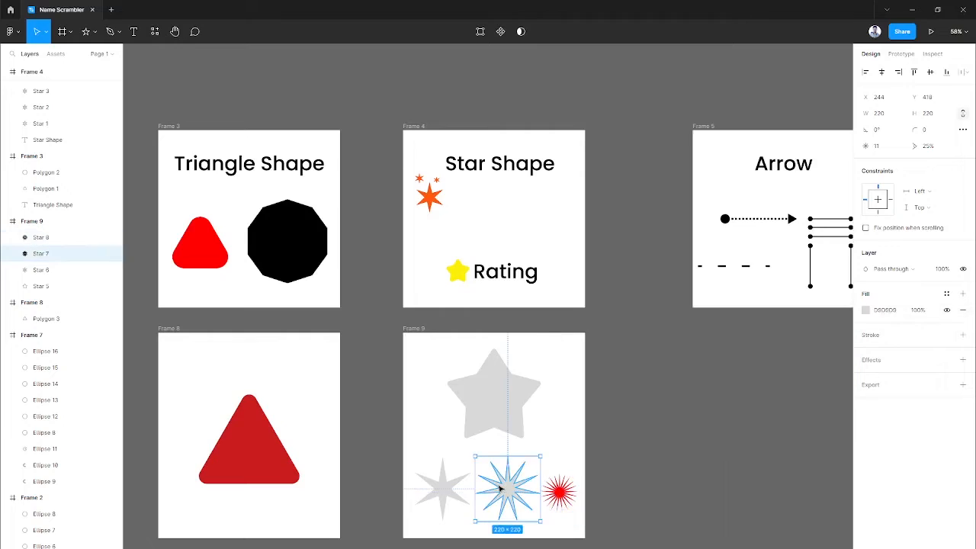
left_click(865, 310)
left_click(752, 404)
Fill the six-pointed star with the yellow from the document colors.
left_click(442, 488)
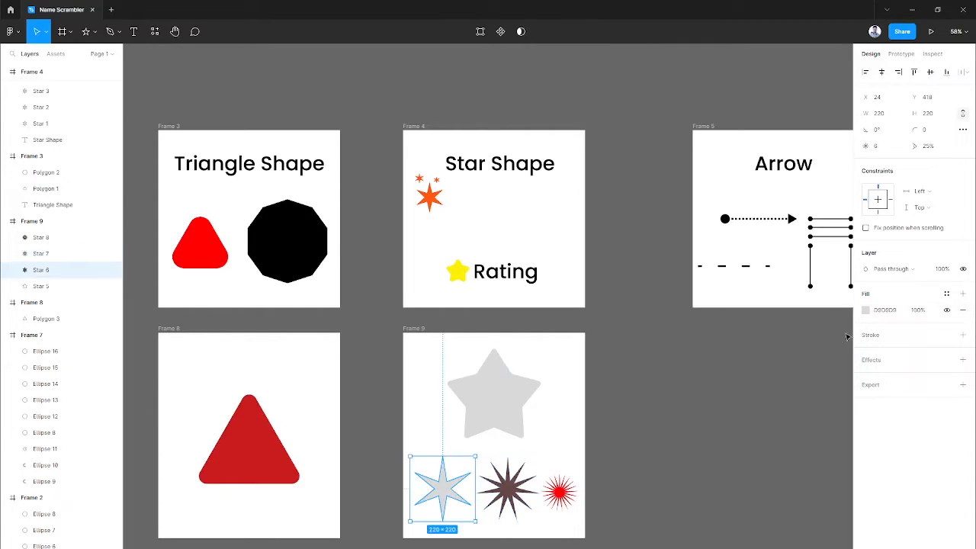
left_click(867, 311)
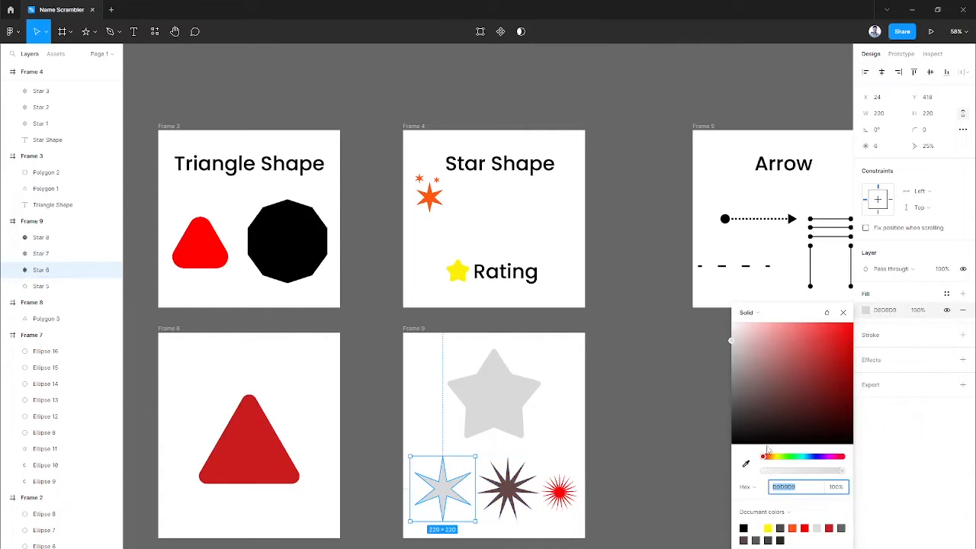
left_click(771, 527)
left_click(632, 498)
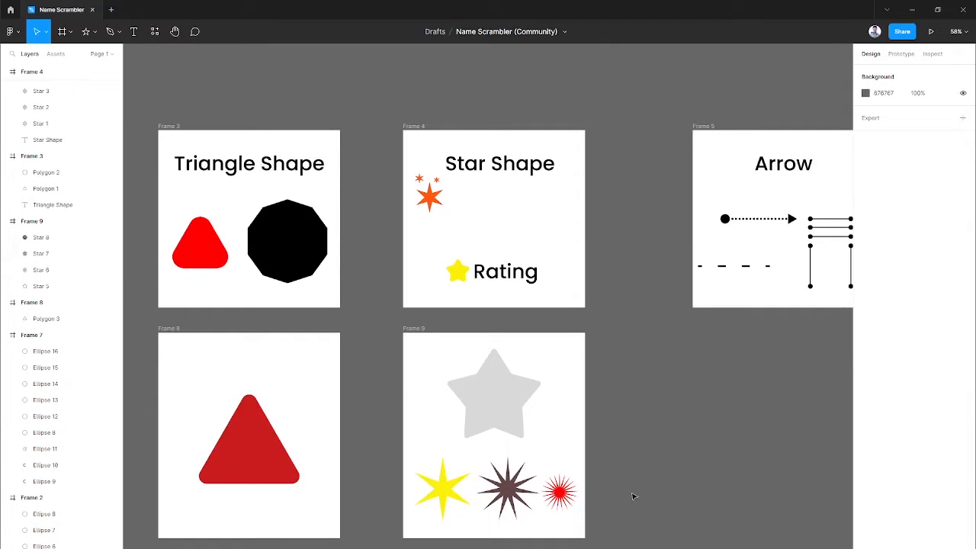
Try the dark grey document color 4D4D4D as the fill of the large rounded star.
left_click(492, 392)
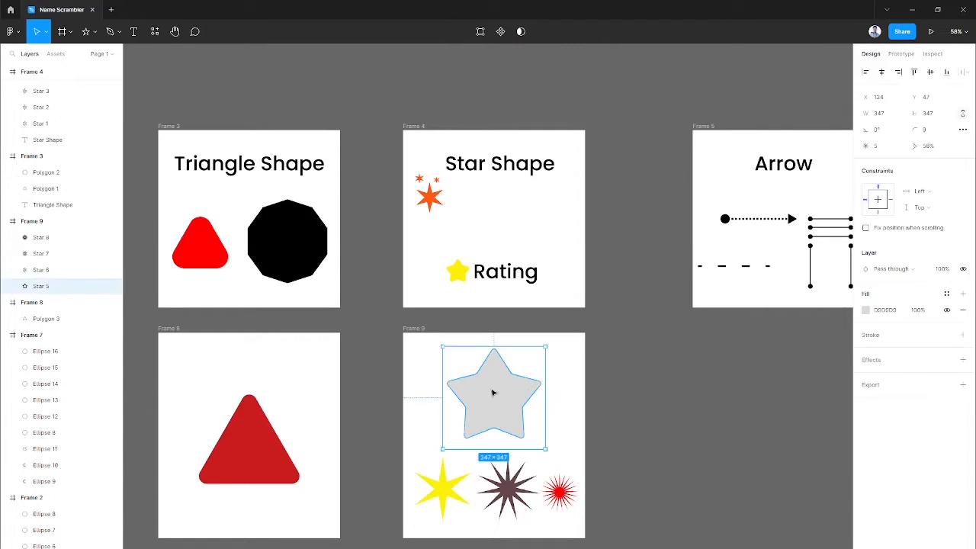
left_click(867, 310)
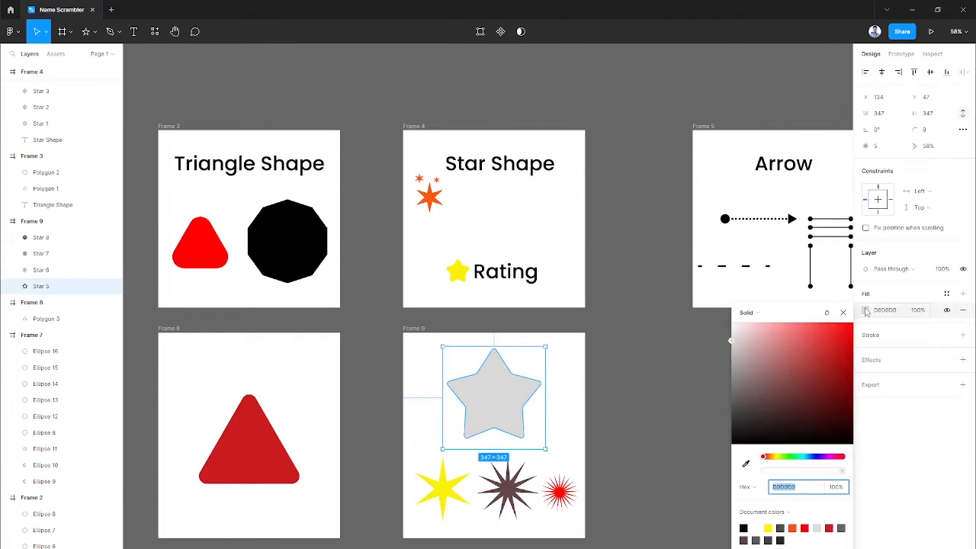
left_click(780, 528)
left_click(630, 448)
Fill the large rounded star with the black document color.
left_click(506, 396)
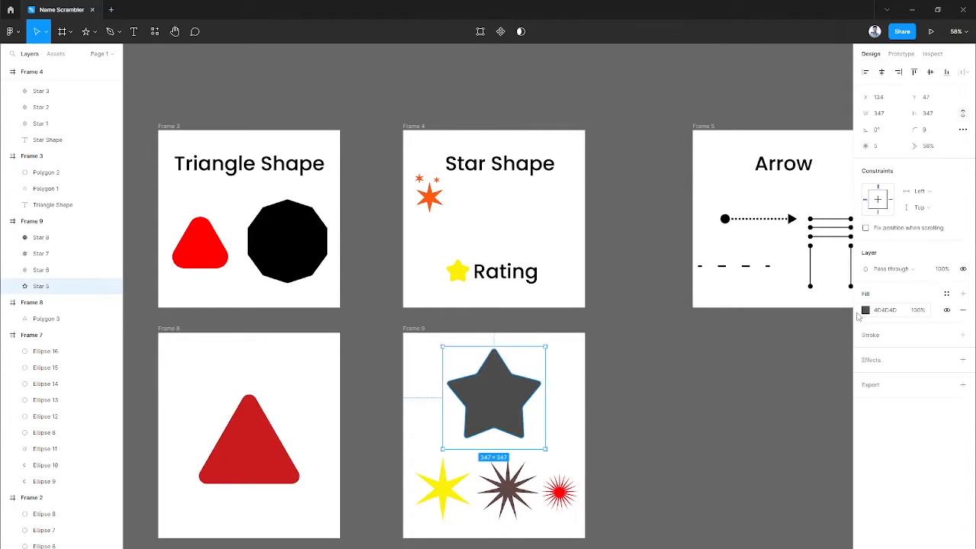
left_click(866, 310)
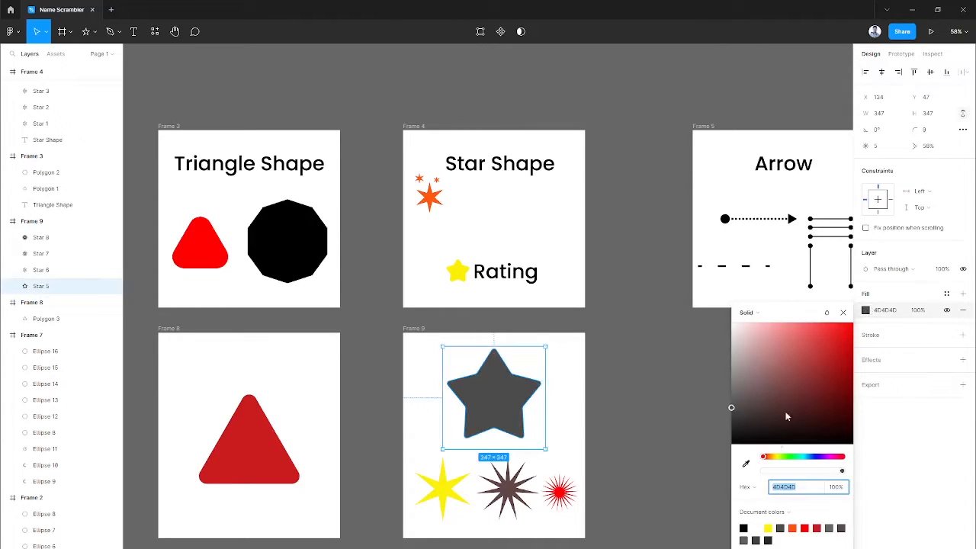
left_click(744, 528)
left_click(634, 425)
Duplicate the frame with the stars to the spot below the Arrow frame and delete the copied stars.
scroll(633, 425, "right", 5)
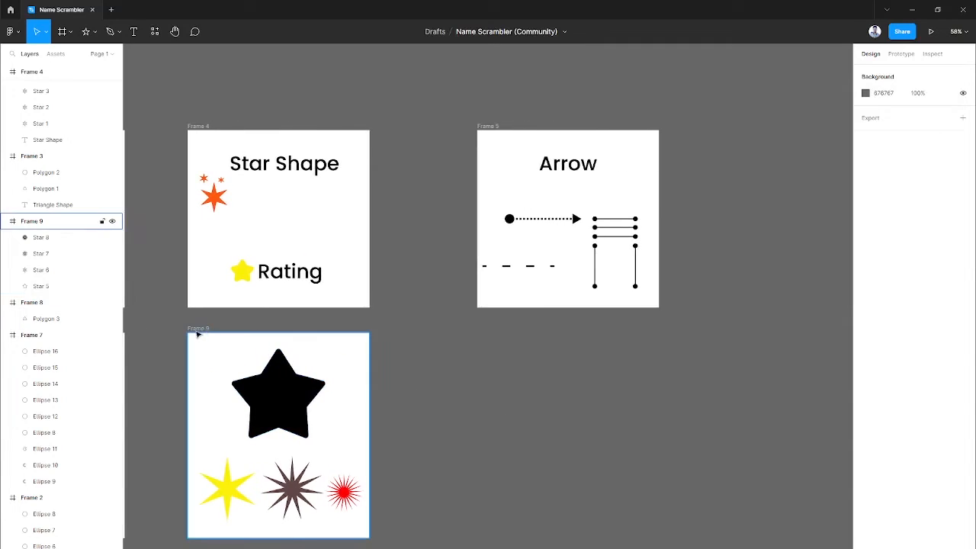
left_click(190, 331)
left_click_drag(192, 333, 482, 332)
left_click(708, 359)
scroll(686, 366, "right", 2)
left_click_drag(681, 347, 421, 513)
key("Delete")
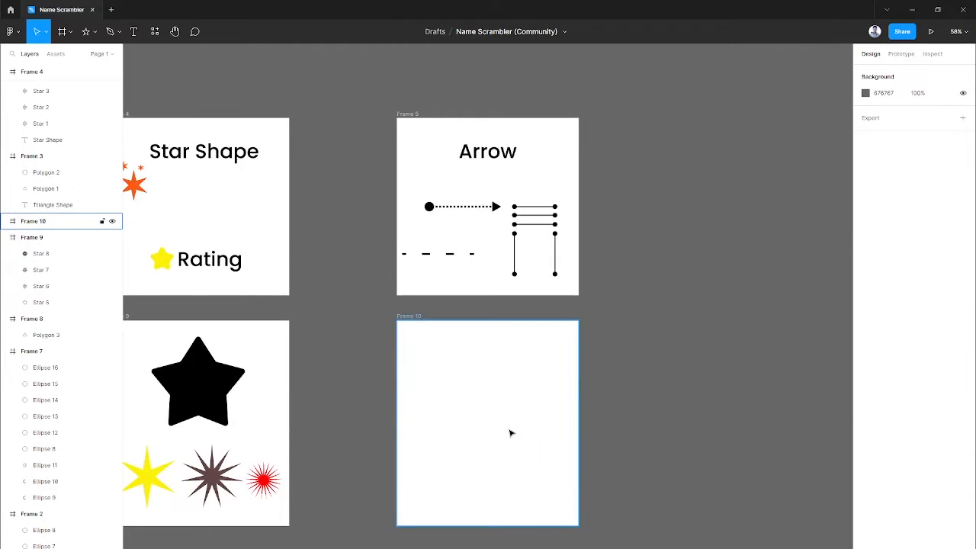
Draw a horizontal arrow in the upper part of the empty frame and extend its start to about 469 long.
key("Escape")
left_click(86, 31)
left_click(94, 32)
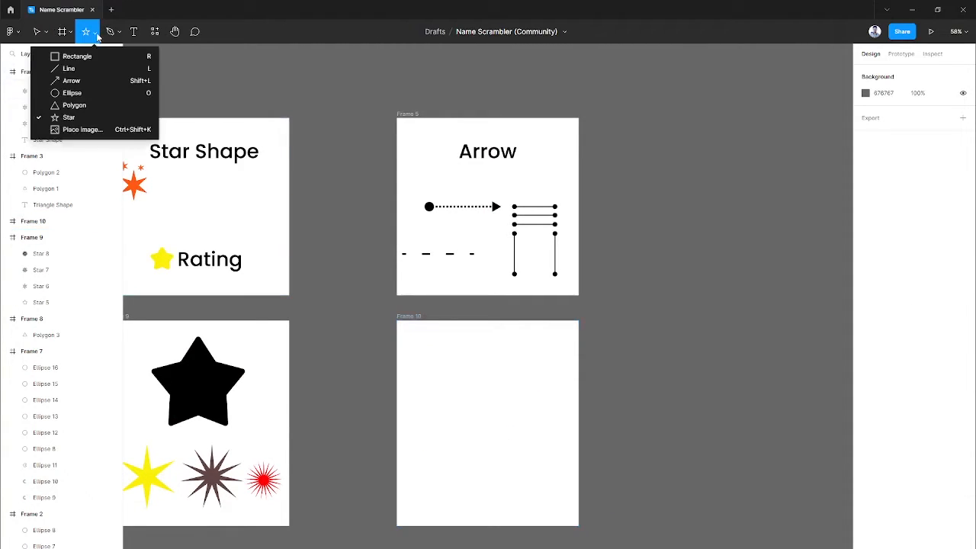
left_click(84, 81)
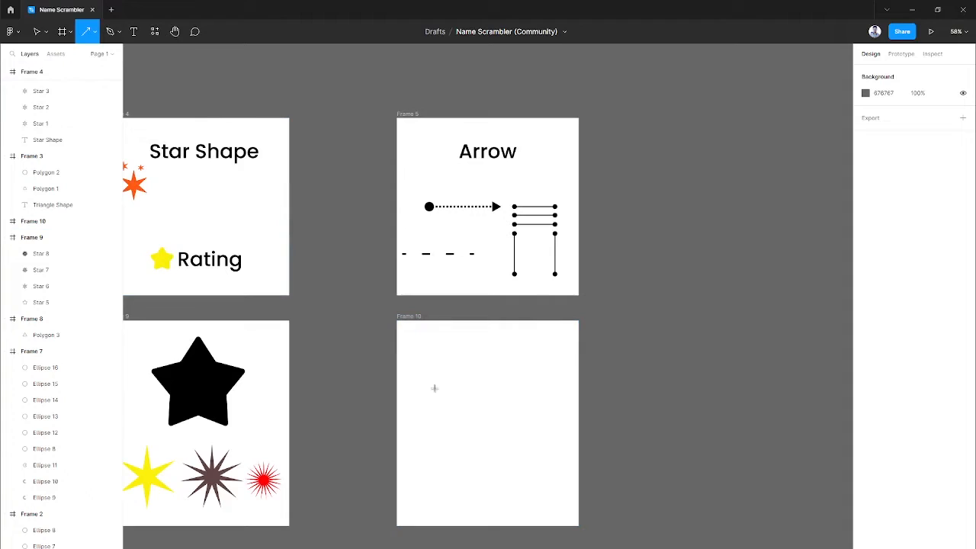
left_click_drag(435, 388, 557, 388)
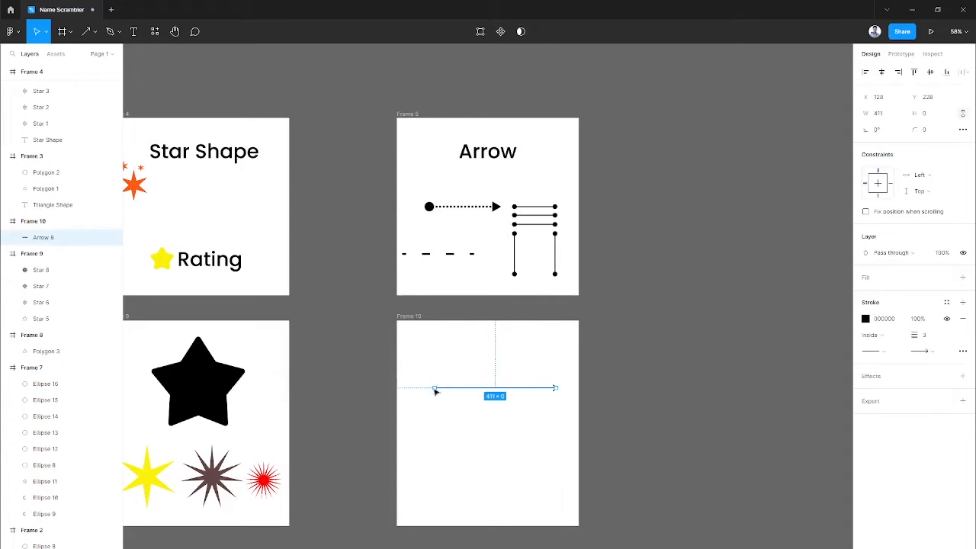
left_click_drag(434, 386, 418, 387)
left_click(652, 405)
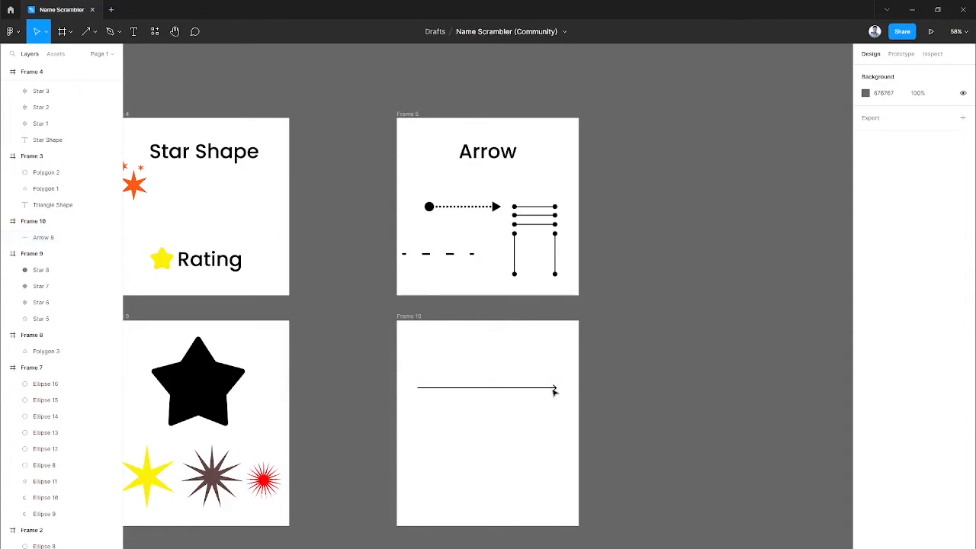
Set both the start point and the end point of the new arrow to Reversed triangle.
left_click(556, 389)
left_click(934, 356)
left_click(924, 375)
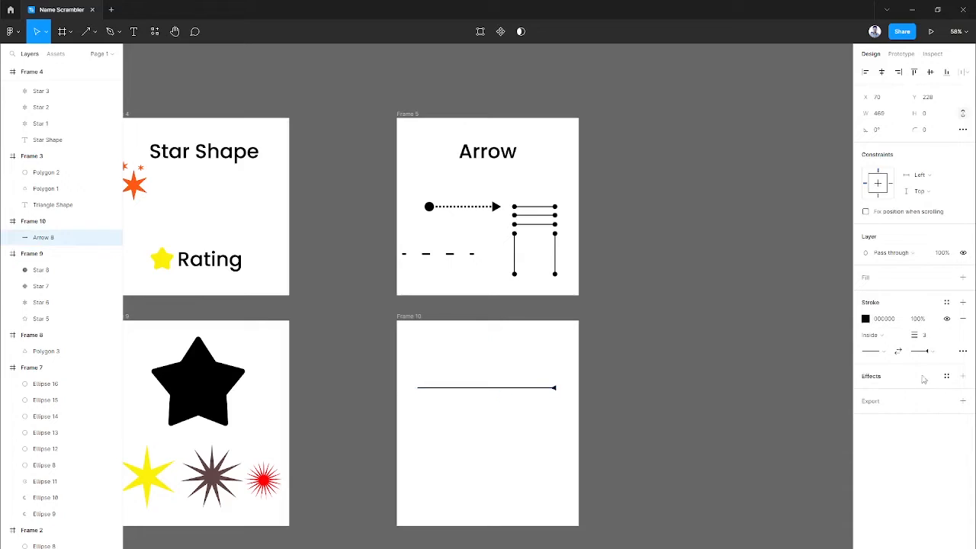
left_click(871, 351)
left_click(819, 386)
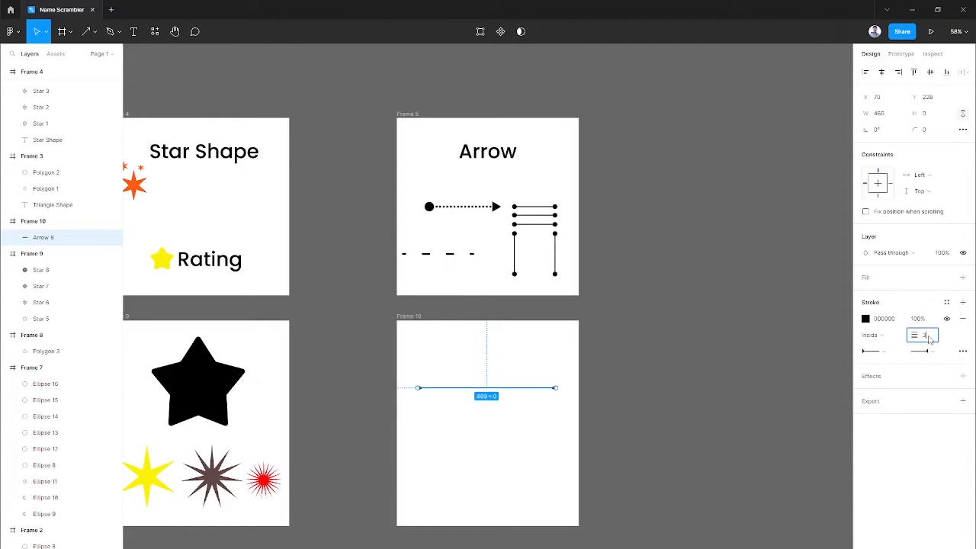
Increase the arrow's stroke weight to 11.
key("Up")
key("Up")
key("Up")
key("Up")
key("Up")
key("Up")
key("Up")
key("Up")
key("Up")
key("Up")
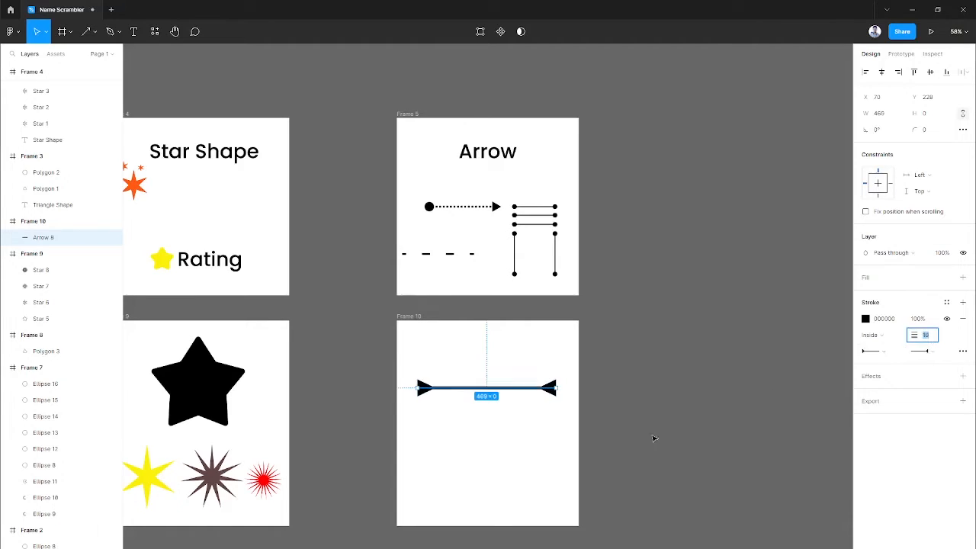
left_click(684, 413)
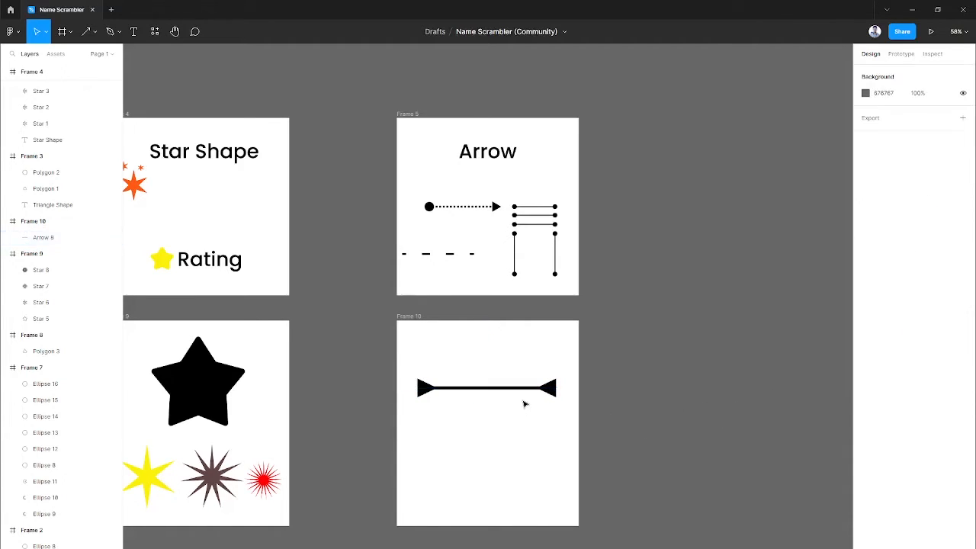
Move the arrow slightly down and try a Line arrow on its end point and a Diamond arrow on its start point.
left_click_drag(494, 389, 494, 413)
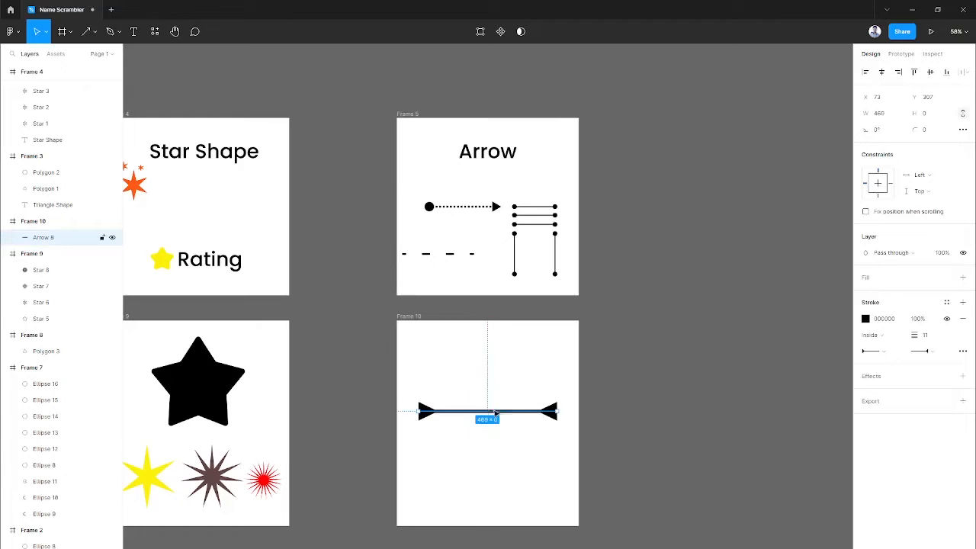
left_click(891, 352)
left_click(889, 330)
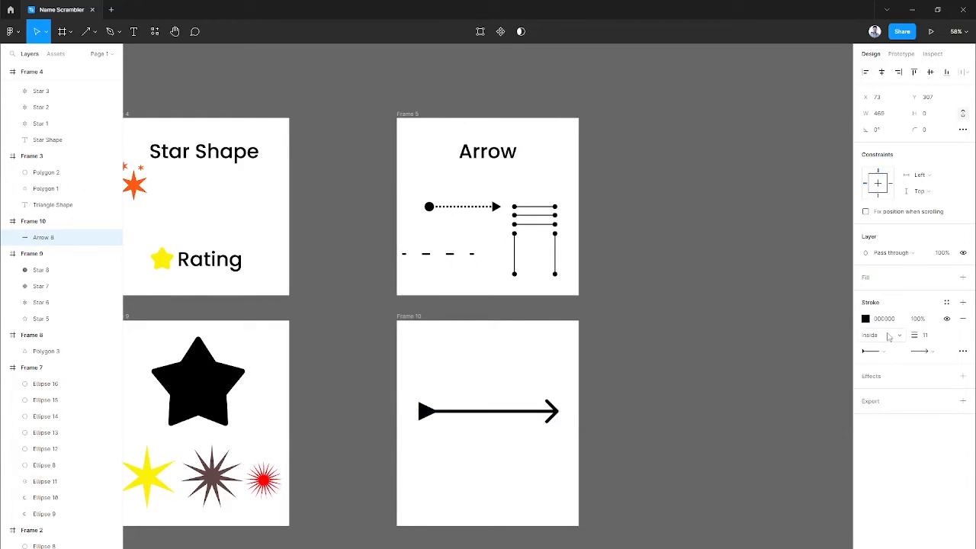
left_click(883, 352)
left_click(882, 375)
Swap the arrow's start and end points back and forth.
left_click(898, 352)
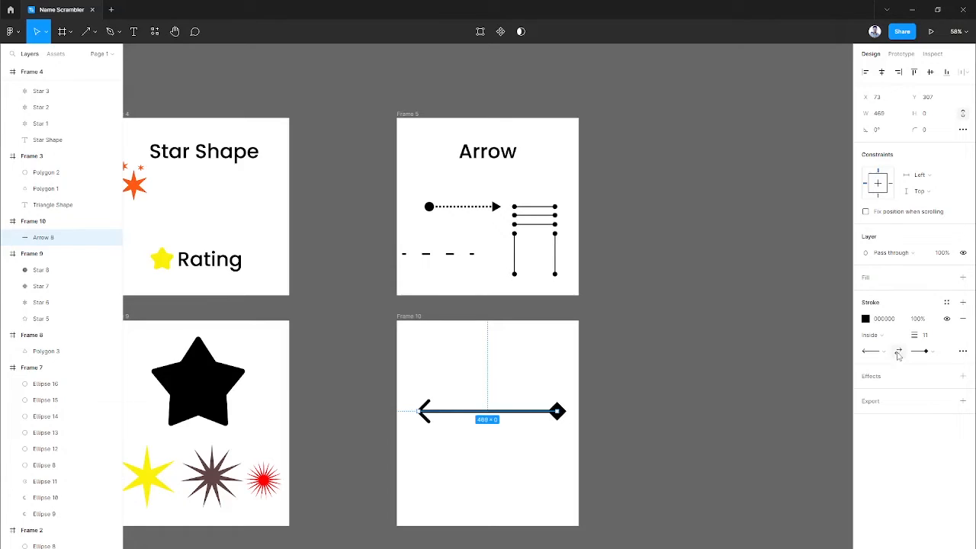
left_click(898, 352)
left_click(899, 352)
left_click(899, 353)
Set the arrow's start point to Reversed triangle, and its end point to Circle arrow after trying Diamond arrow.
left_click(884, 353)
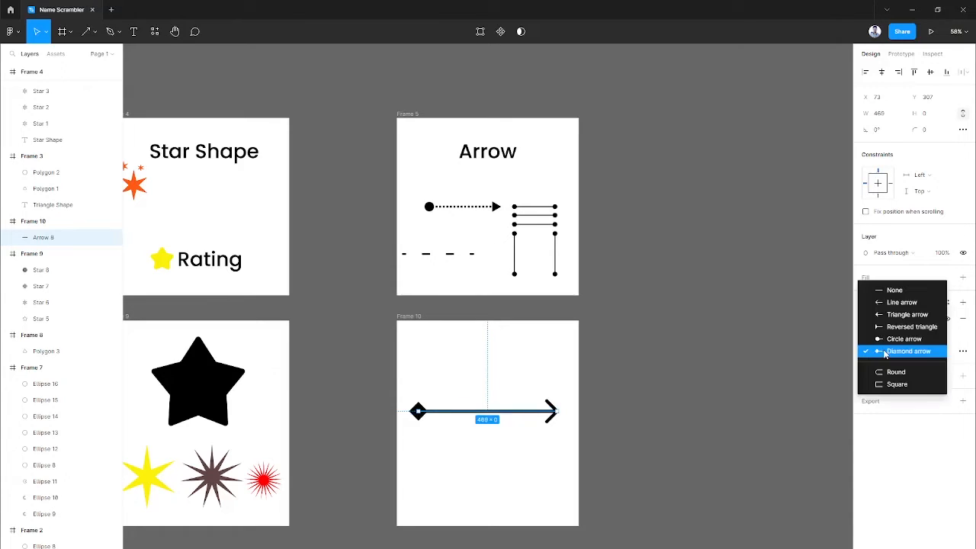
left_click(893, 327)
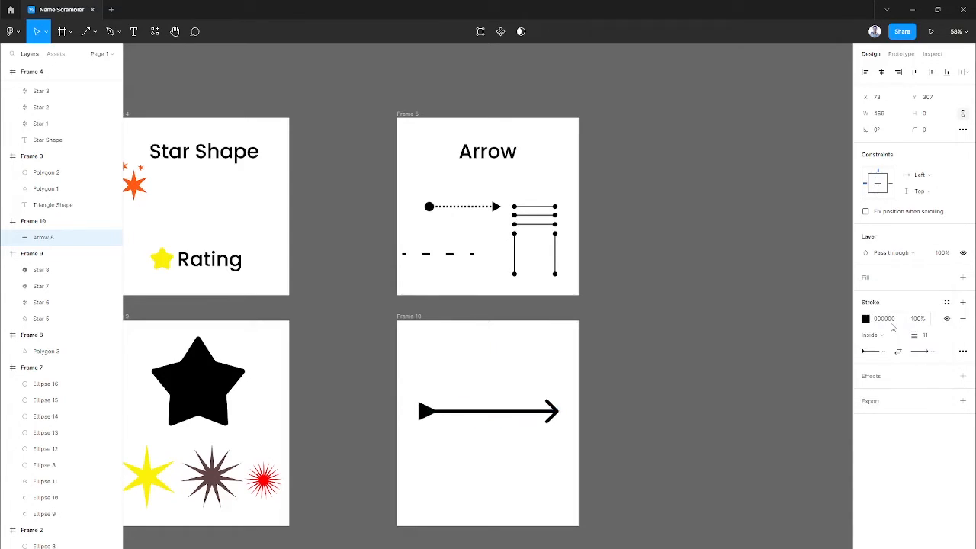
left_click(921, 351)
left_click(915, 399)
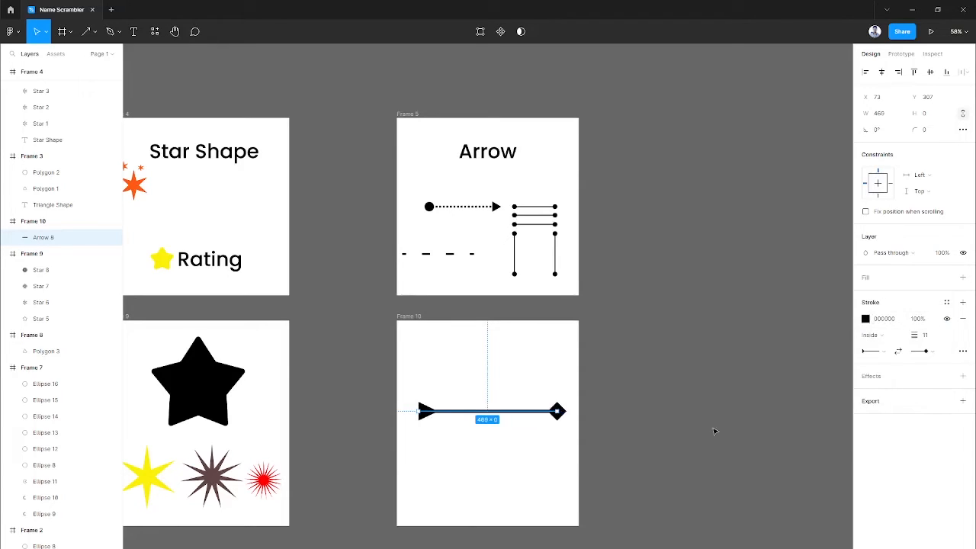
left_click(923, 352)
left_click(892, 341)
left_click(652, 467)
Move the horizontal arrow up, place a vertical copy about 377.5 long below it, and set the copy's start point to Circle arrow.
left_click_drag(551, 416, 488, 410)
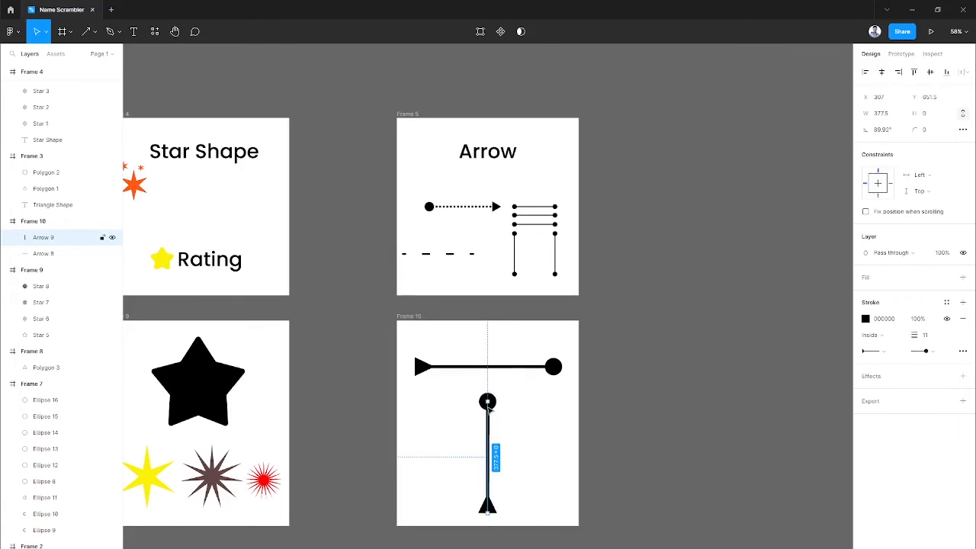
left_click(877, 350)
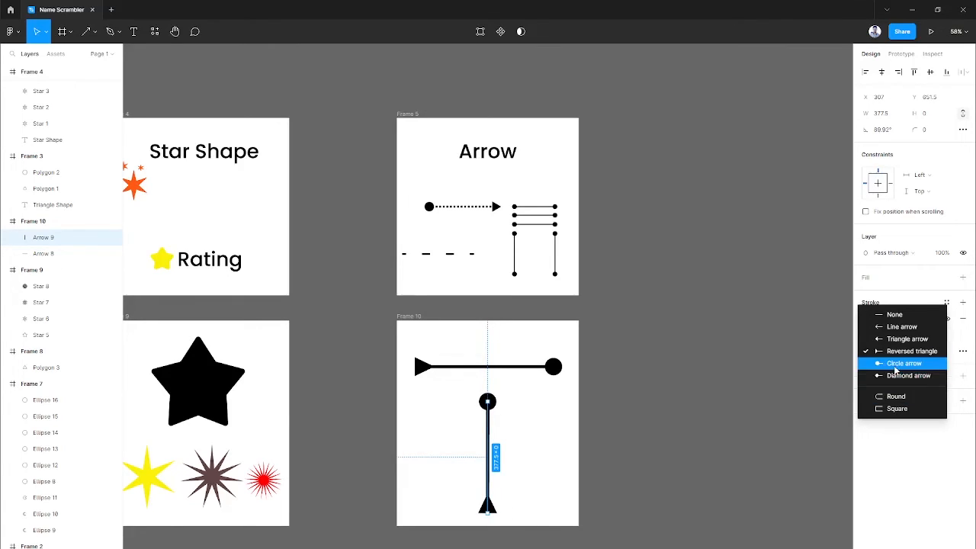
left_click(884, 363)
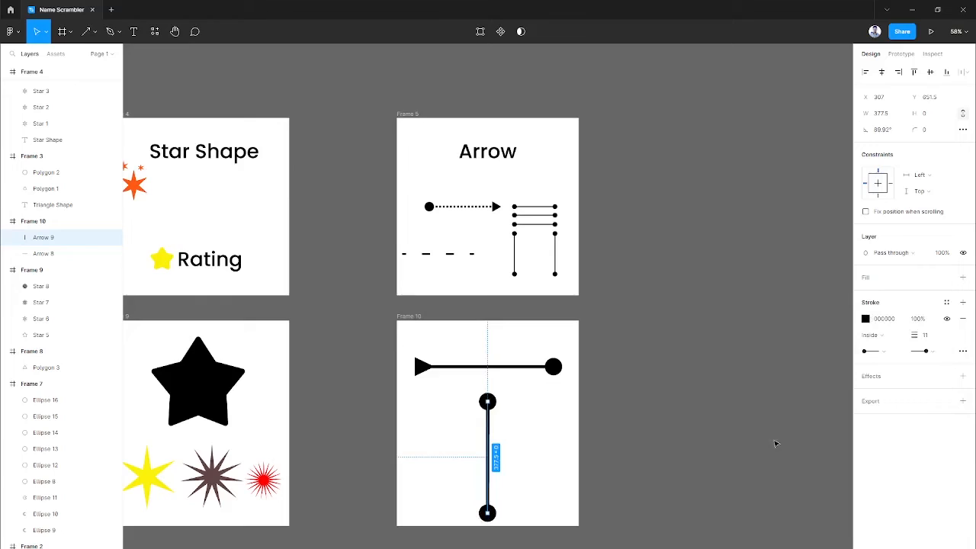
Give the vertical arrow's stroke a round join and the Dash style with a dash length of 10.
left_click(962, 350)
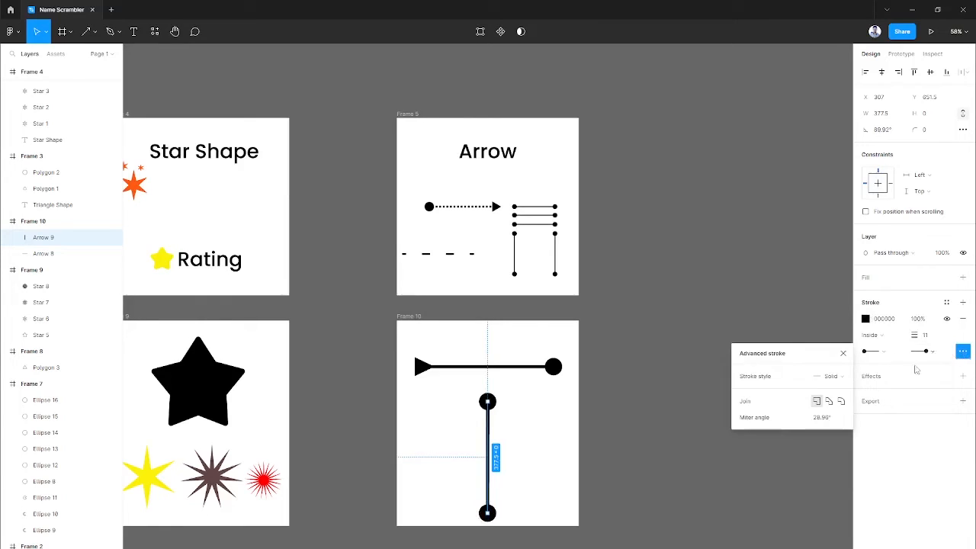
left_click(842, 402)
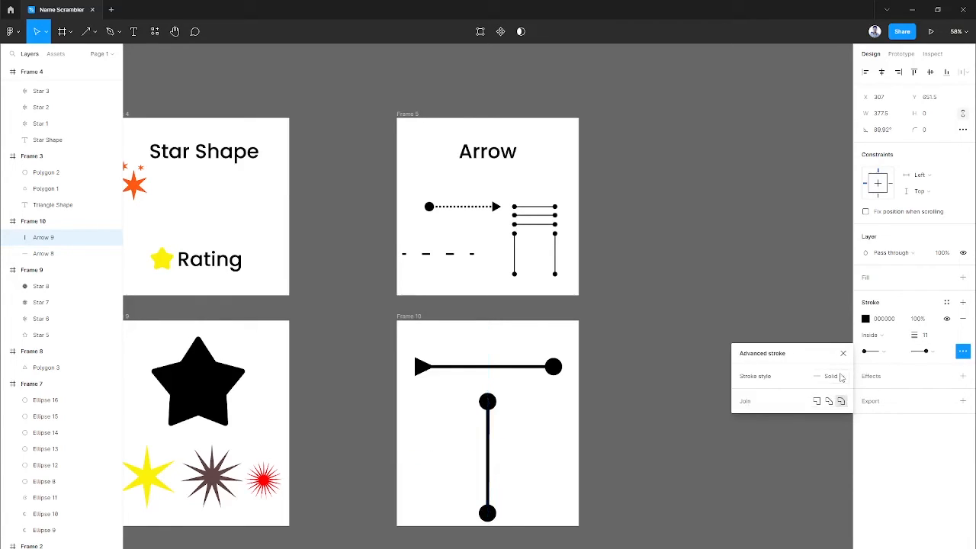
left_click(842, 377)
left_click(842, 386)
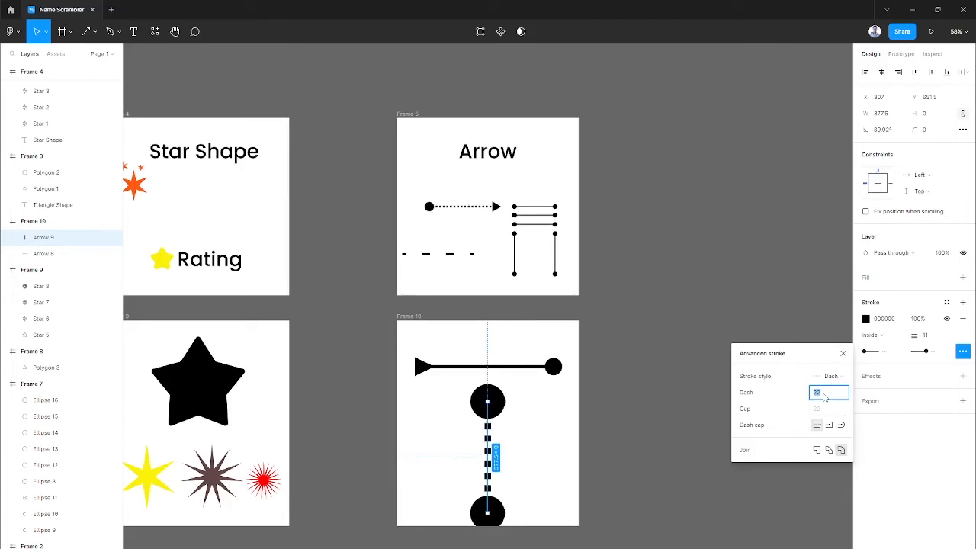
type("10")
key("Return")
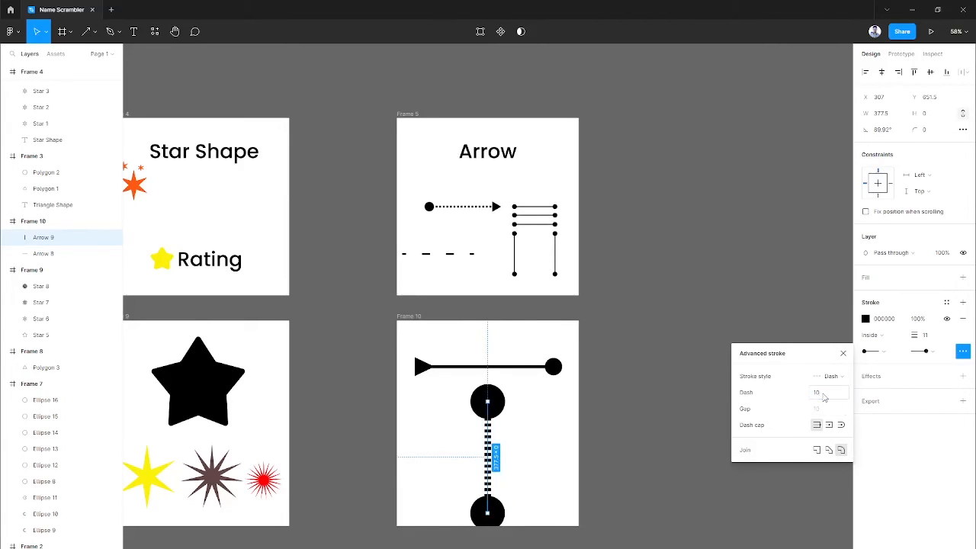
Reduce the vertical dashed arrow's stroke width to 3.
left_click(931, 340)
key("Down")
key("Down")
key("Down")
key("Down")
key("Down")
key("Down")
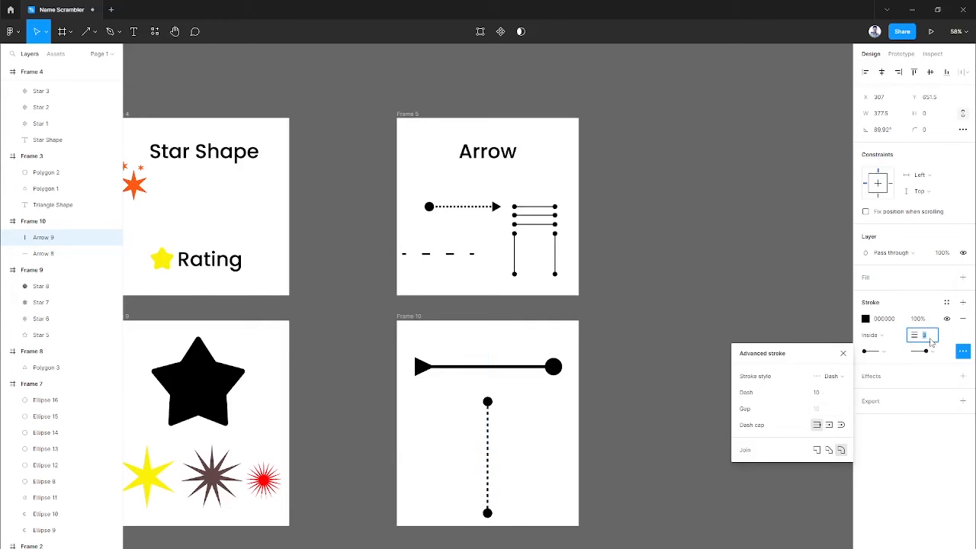
left_click(508, 416)
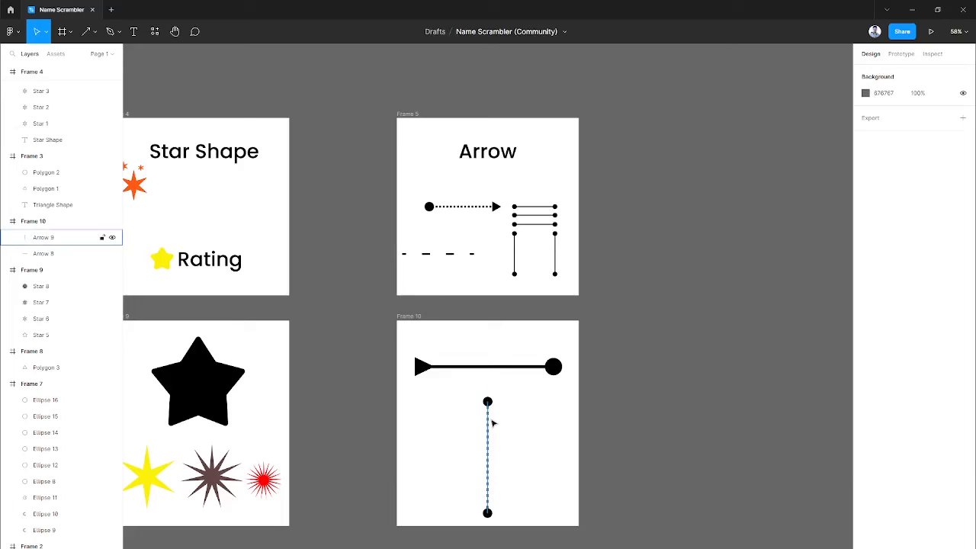
Move the horizontal arrow up near the frame's upper edge and lengthen the vertical arrow to about 486, centred below it.
left_click(488, 421)
left_click_drag(488, 420, 484, 408)
left_click_drag(508, 370, 508, 345)
left_click_drag(486, 410, 485, 384)
left_click_drag(483, 473, 483, 505)
left_click(520, 342)
left_click_drag(520, 342, 520, 339)
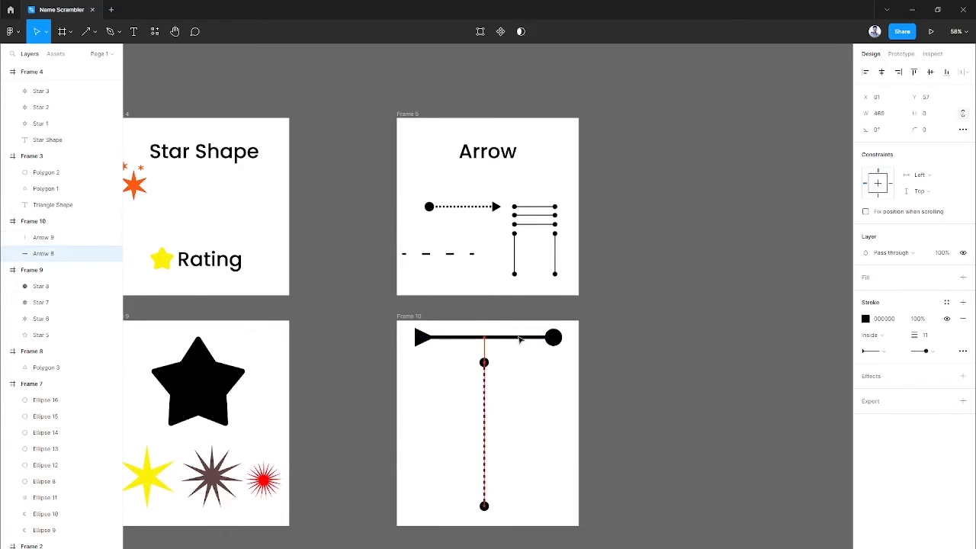
left_click(485, 429)
left_click_drag(489, 430, 493, 431)
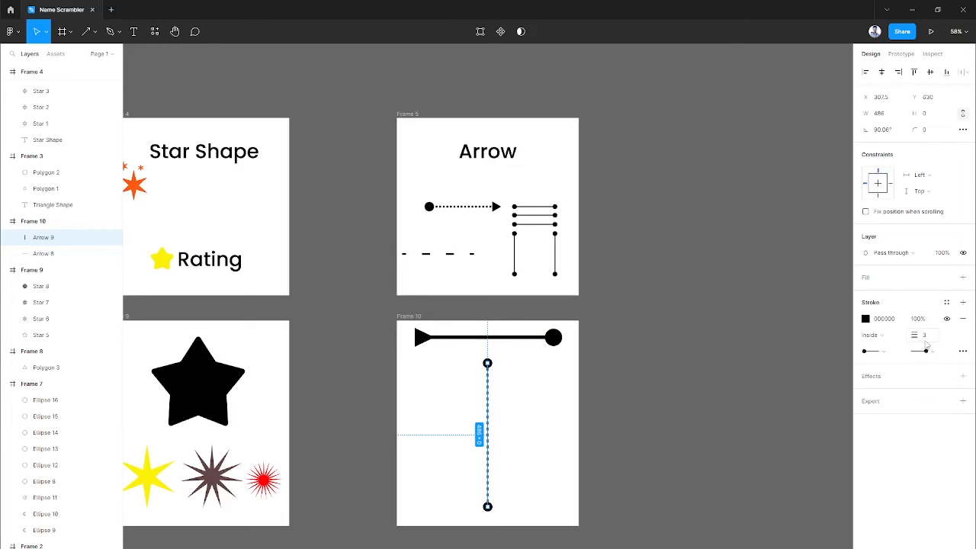
Change the vertical arrow's stroke style to Custom with the dash pattern 10, 6, 4, 2.
left_click(882, 352)
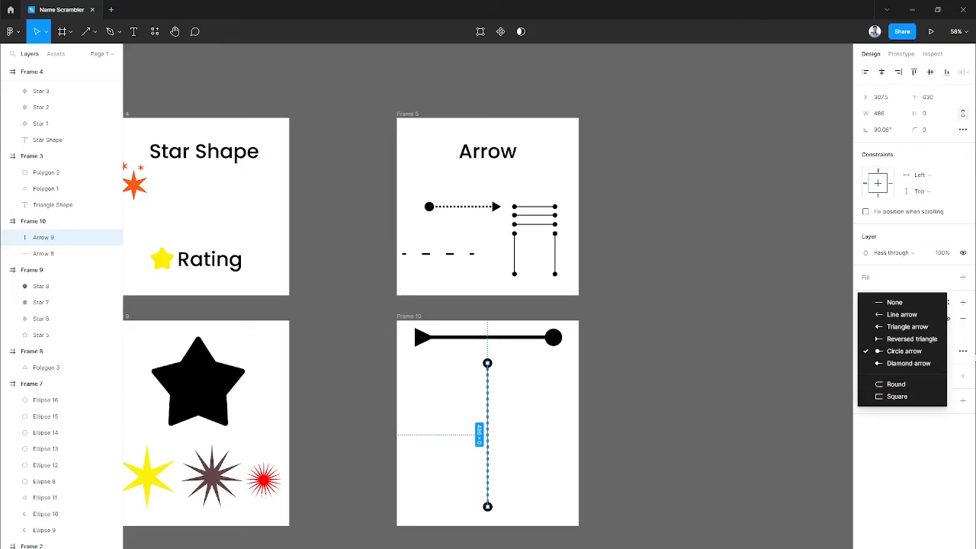
left_click(963, 354)
left_click(963, 351)
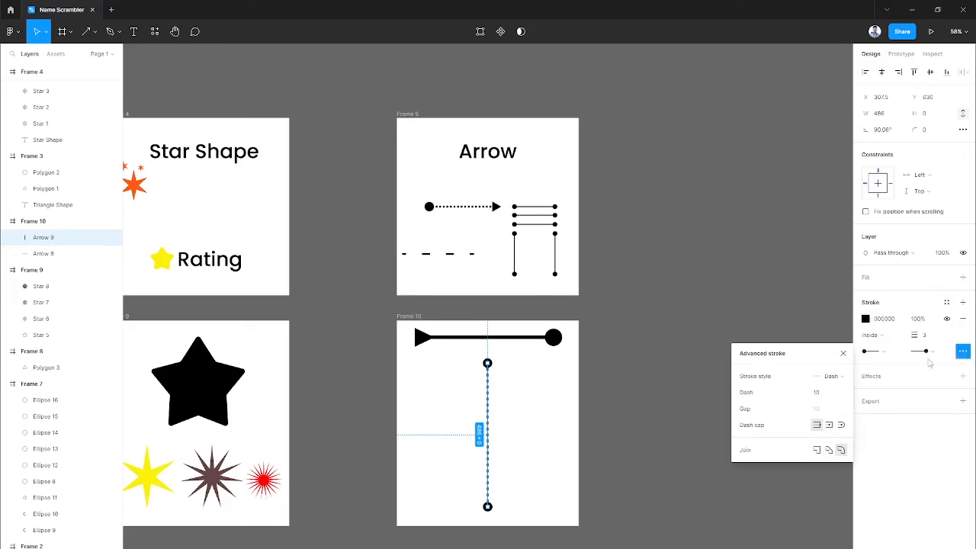
left_click(839, 379)
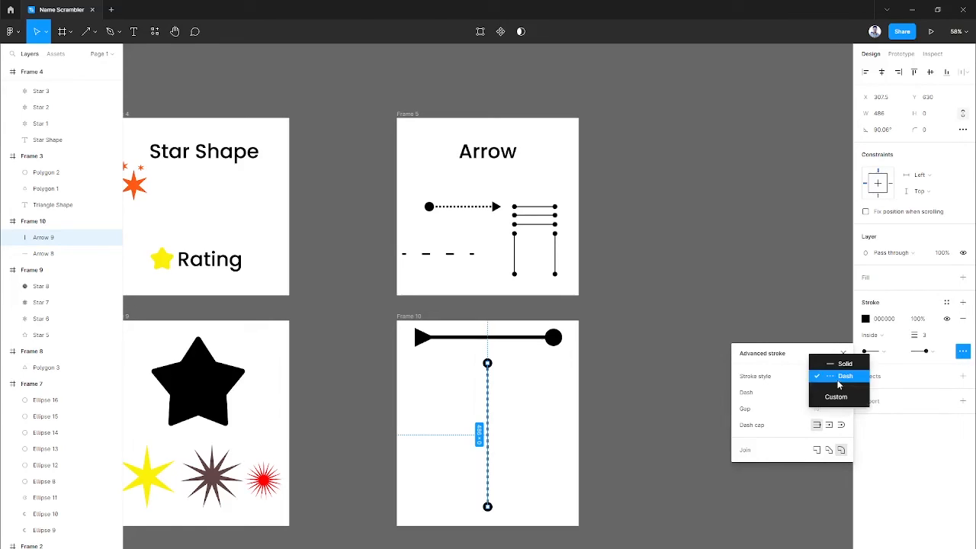
left_click(837, 396)
left_click(817, 393)
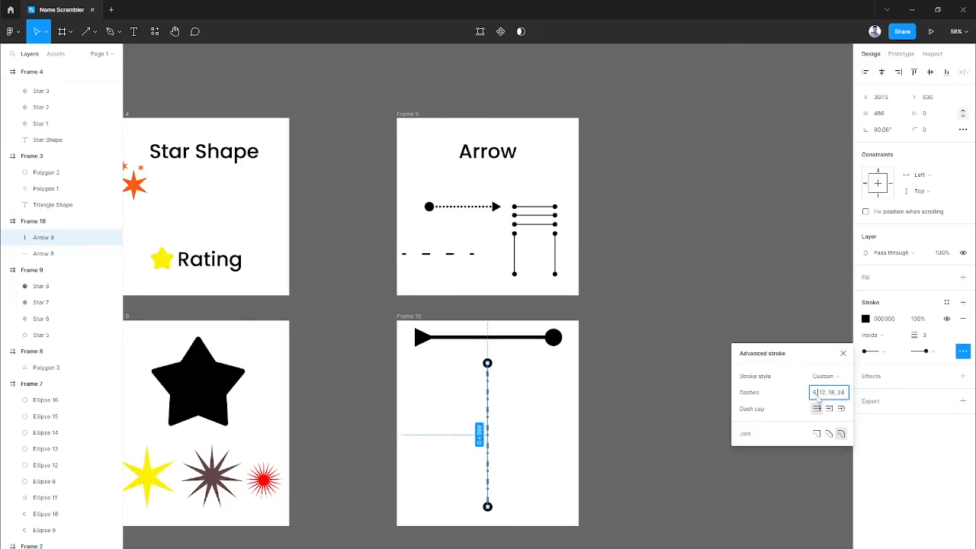
left_click_drag(816, 394, 813, 393)
type("10, 6")
left_click_drag(837, 398, 829, 399)
type("4, 2")
Try the round dash cap on the vertical arrow, restore the flat cap, and set its join to miter.
left_click(841, 409)
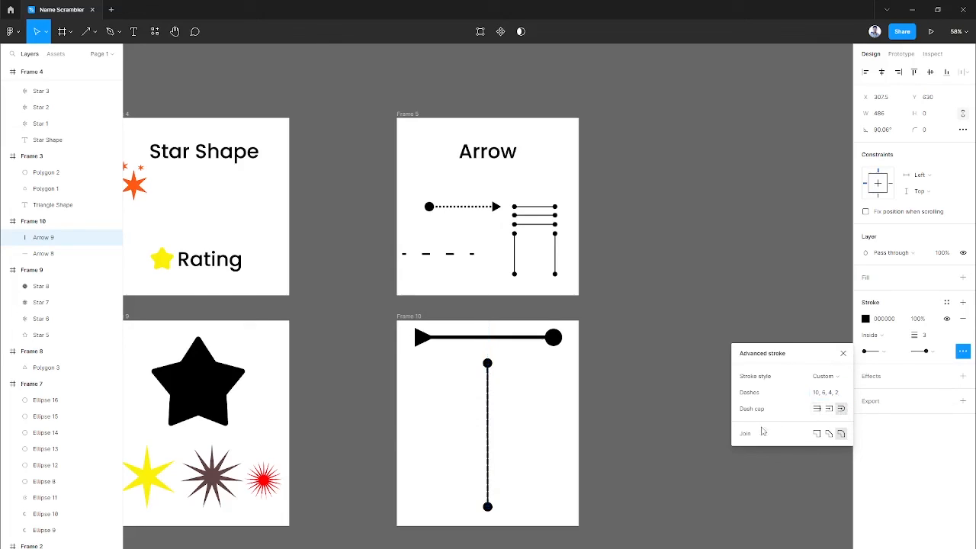
left_click(817, 409)
left_click(817, 434)
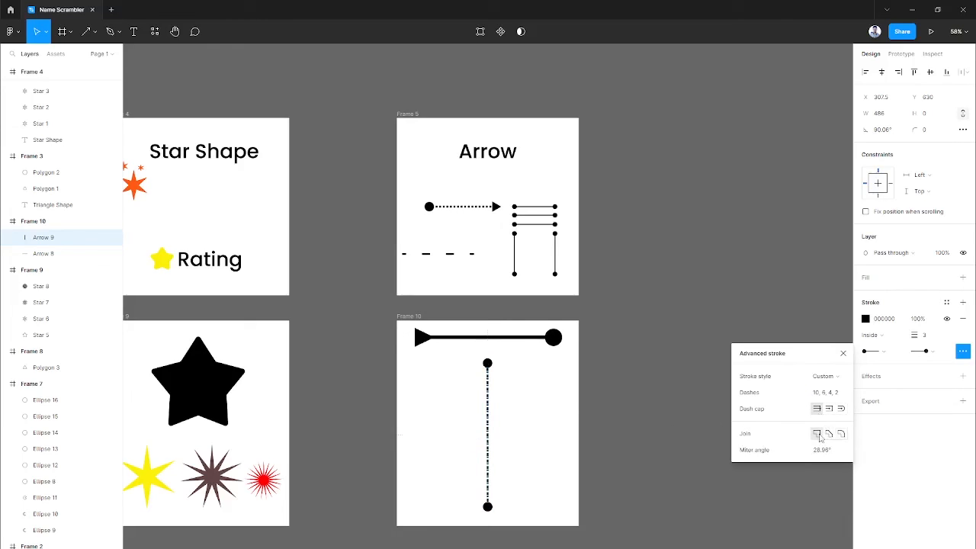
left_click(649, 462)
scroll(496, 454, "up", 5)
scroll(486, 451, "down", 3)
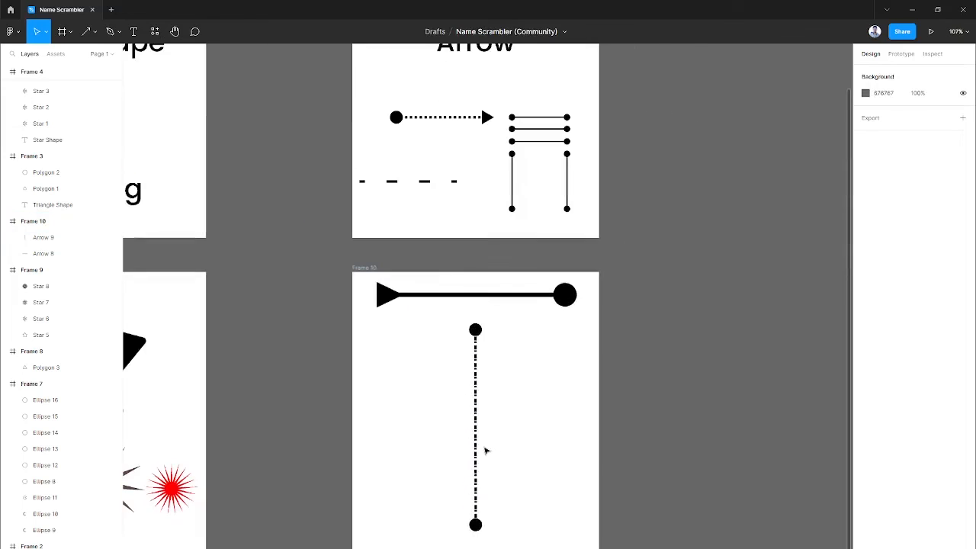
left_click(514, 420)
scroll(514, 424, "down", 2)
scroll(396, 366, "down", 6)
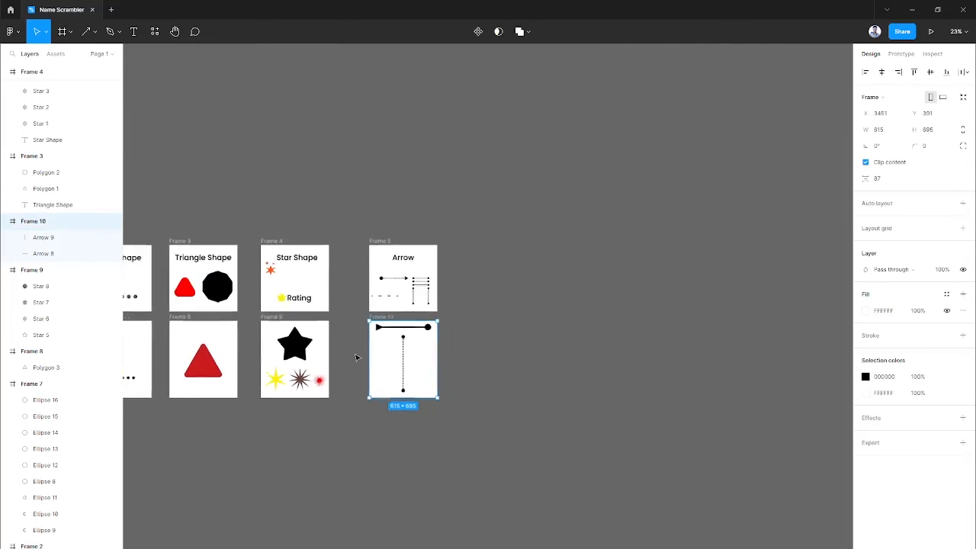
left_click(320, 438)
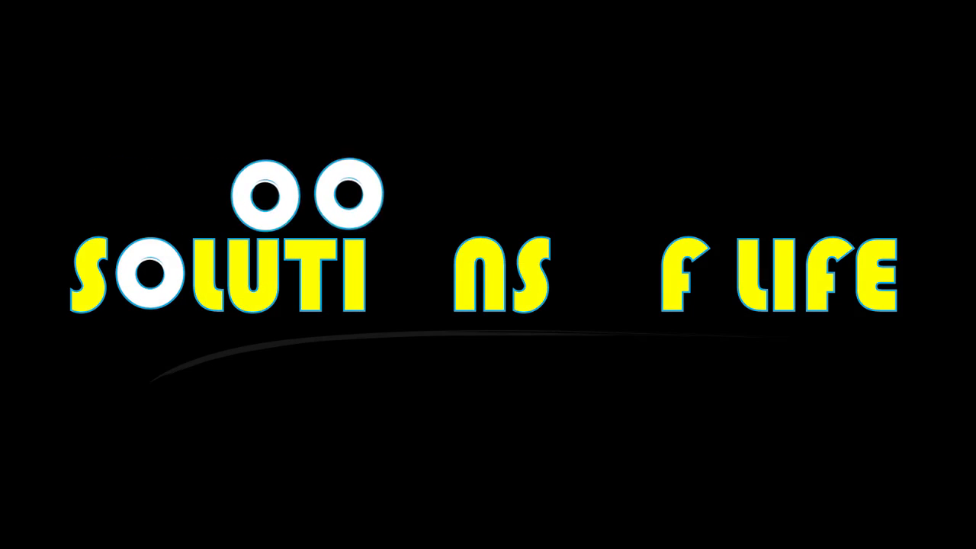